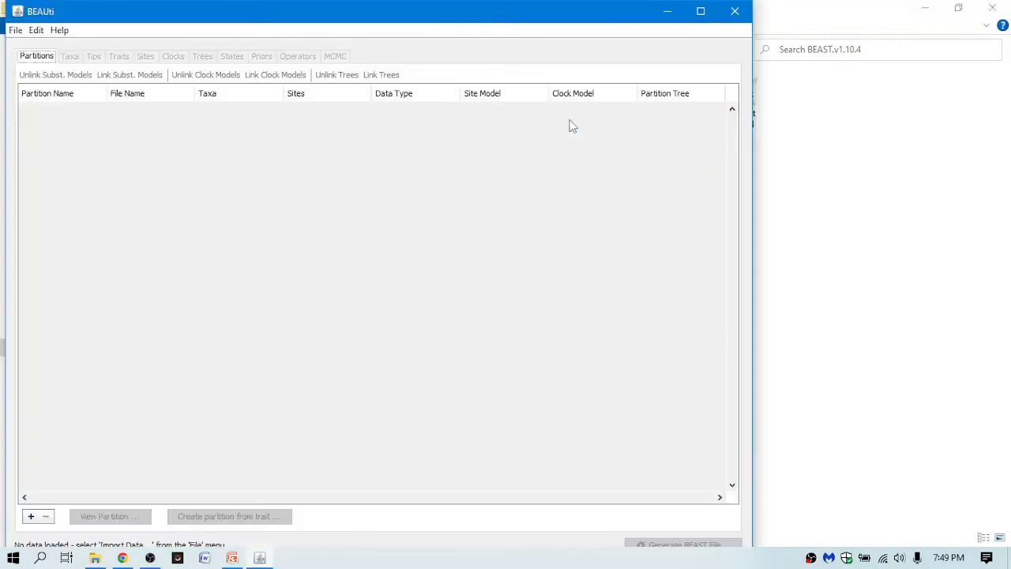
# Step: Import the apes.nex alignment from the Data folder inside the BEAST examples folder
pyautogui.click(701, 11)
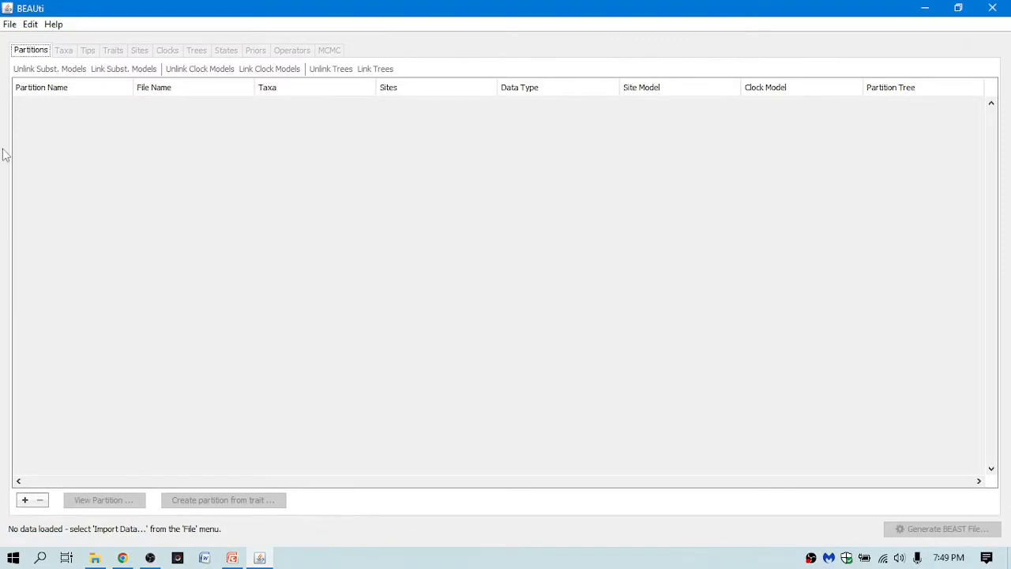
pyautogui.click(8, 24)
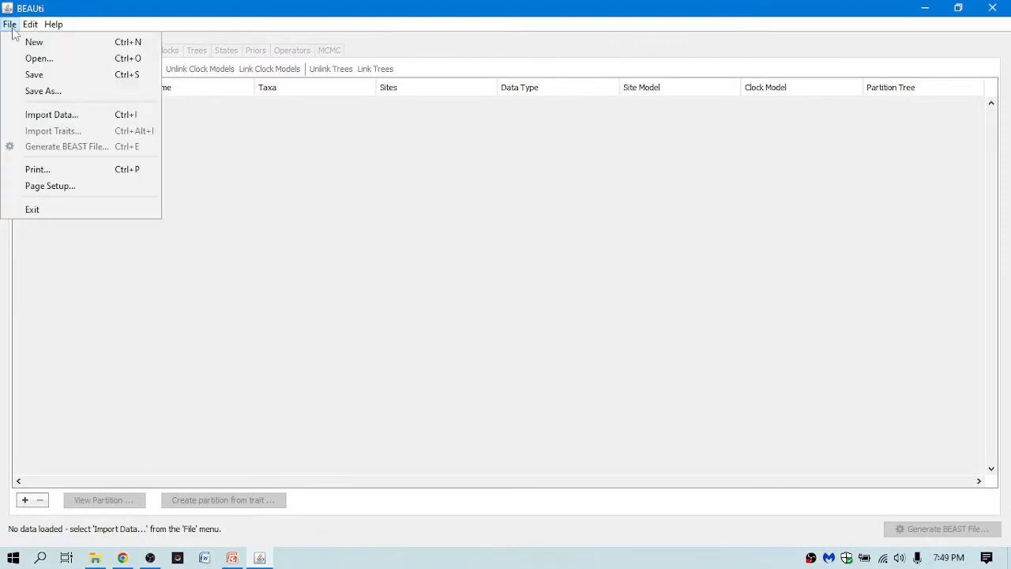
pyautogui.click(81, 114)
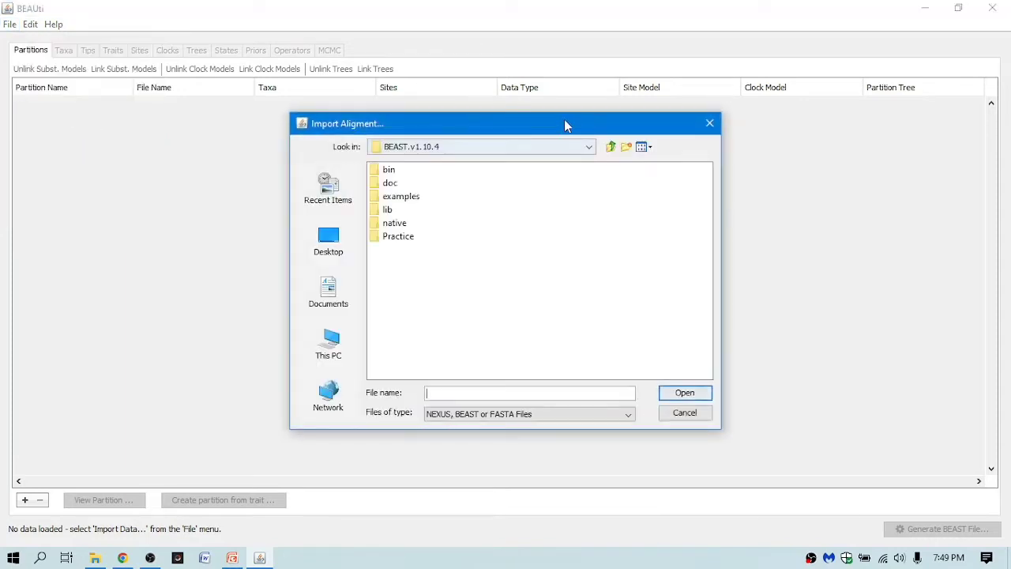
pyautogui.doubleClick(408, 197)
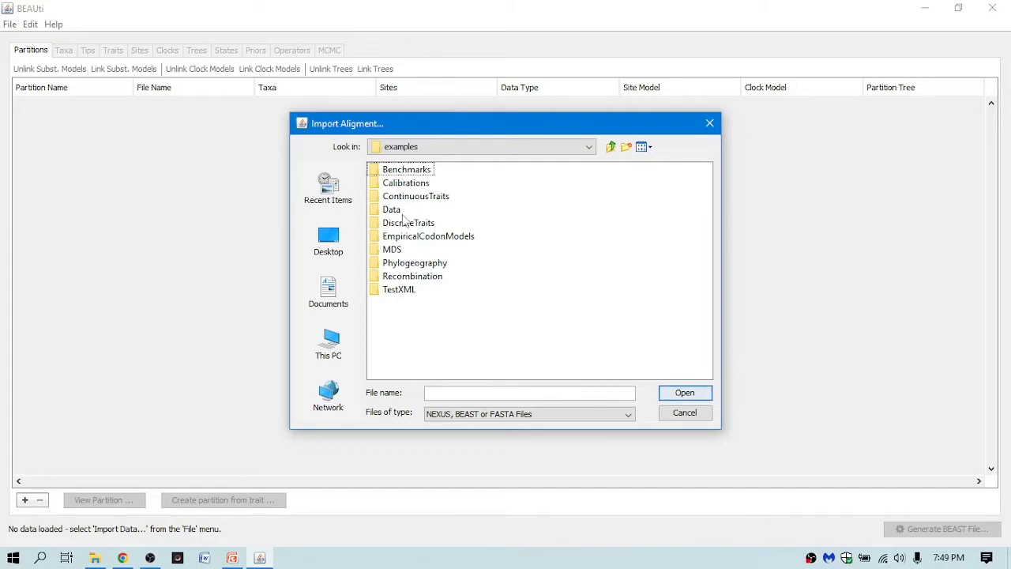
pyautogui.doubleClick(401, 210)
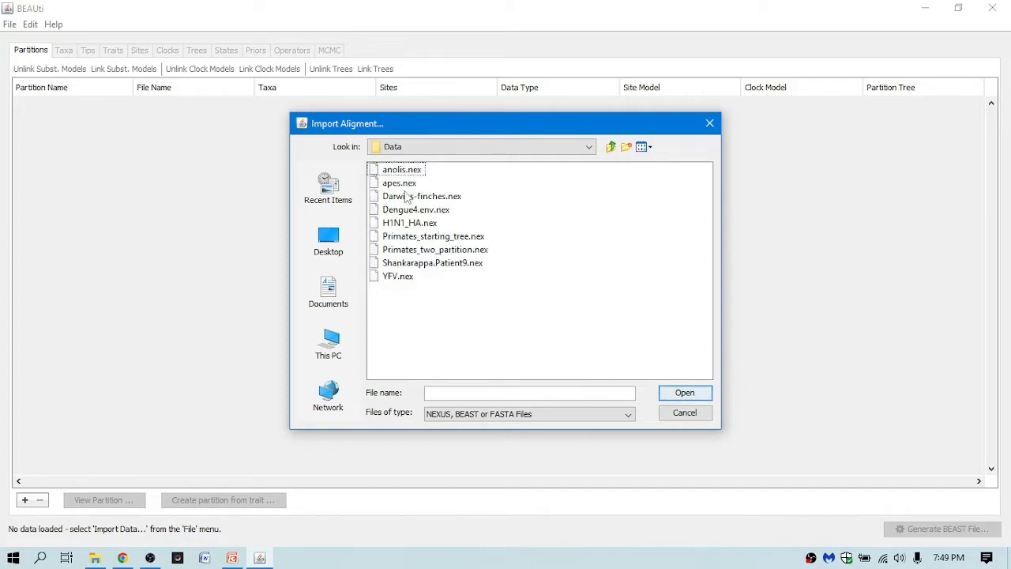
pyautogui.click(411, 186)
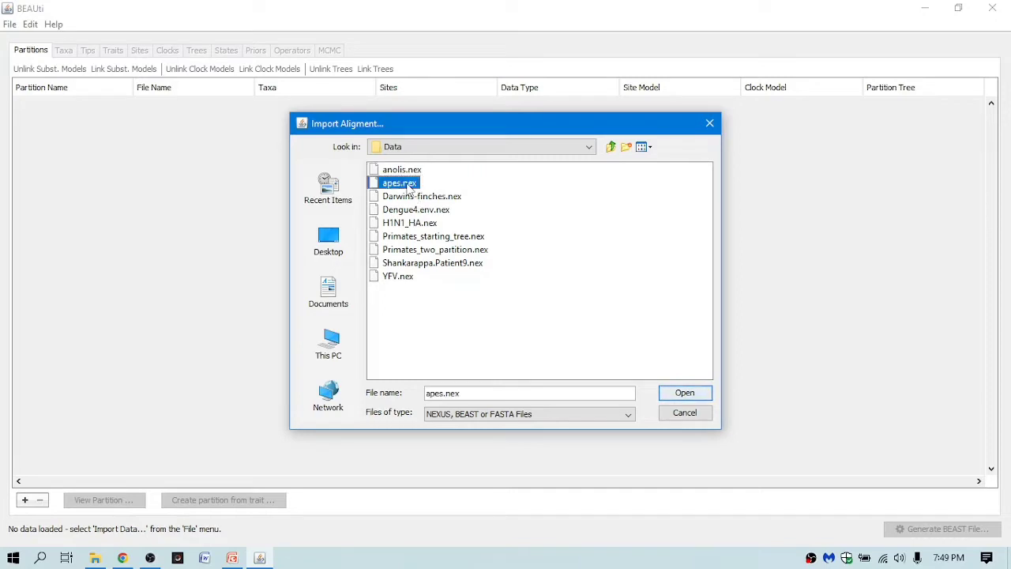
pyautogui.click(683, 393)
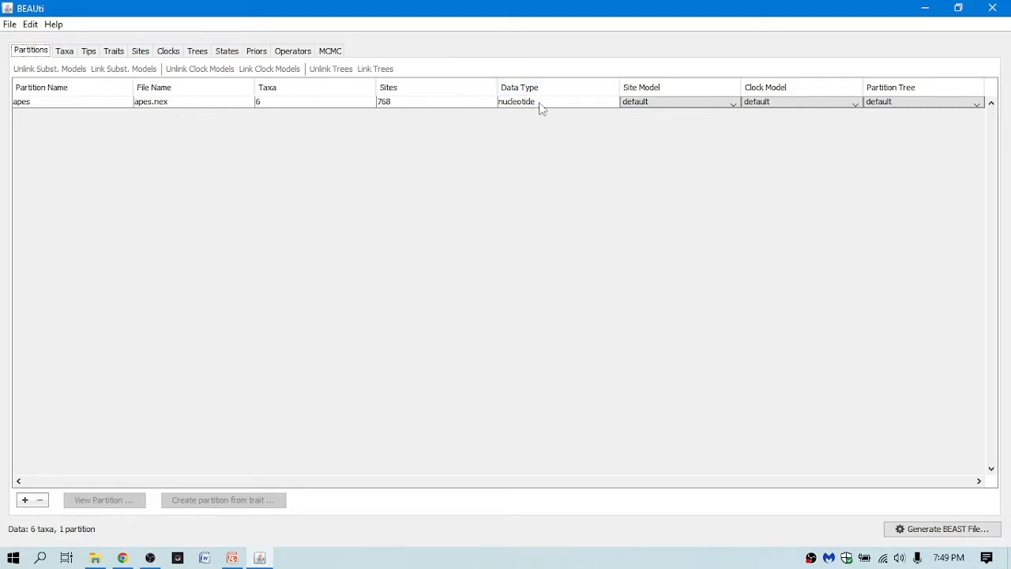
# Step: Review the taxon sets, tip dates and traits of the imported apes data
pyautogui.click(63, 52)
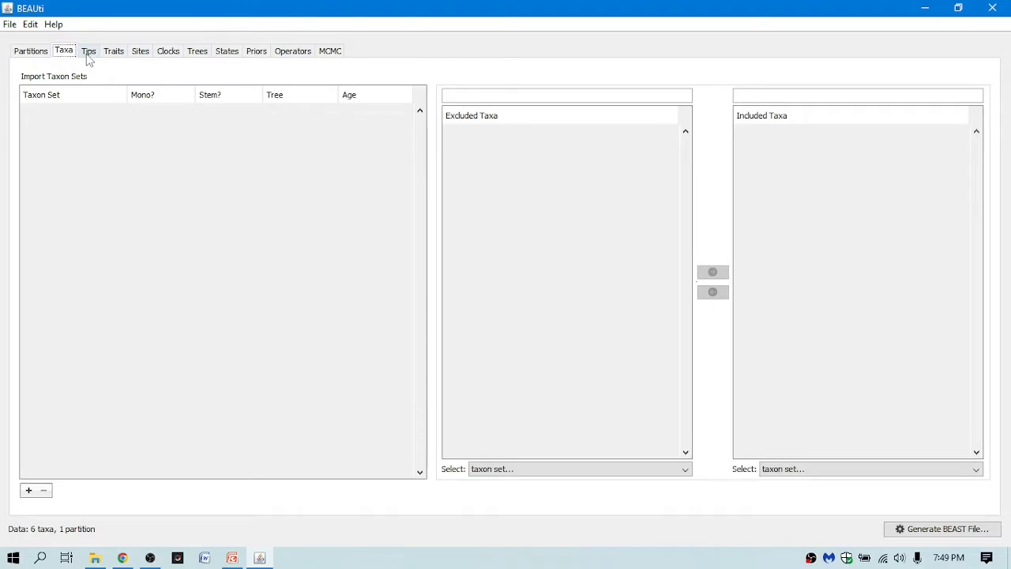
pyautogui.click(89, 55)
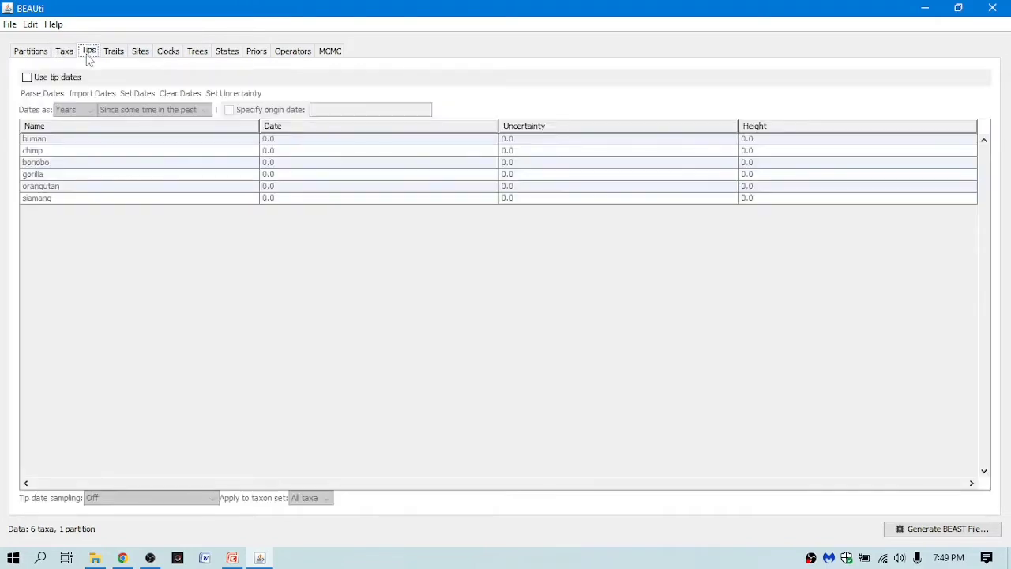
pyautogui.click(120, 52)
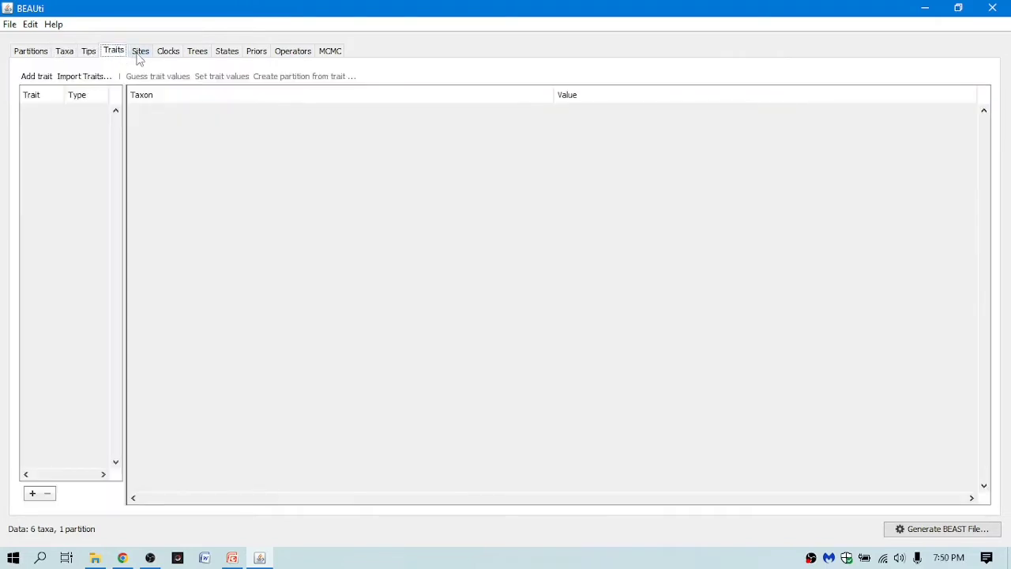
# Step: Examine the available substitution models and base frequency options for the default site model
pyautogui.click(140, 52)
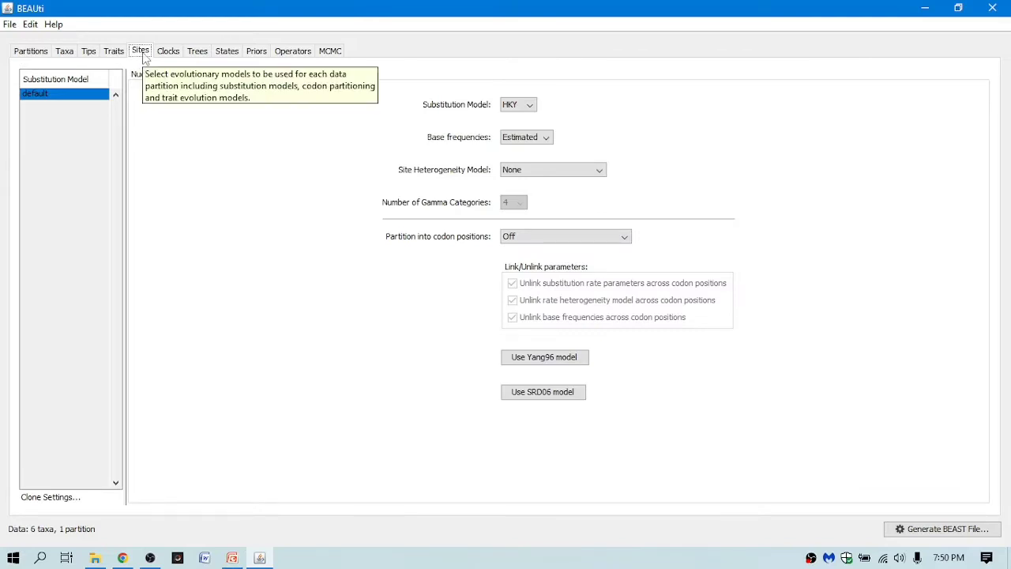
pyautogui.click(514, 110)
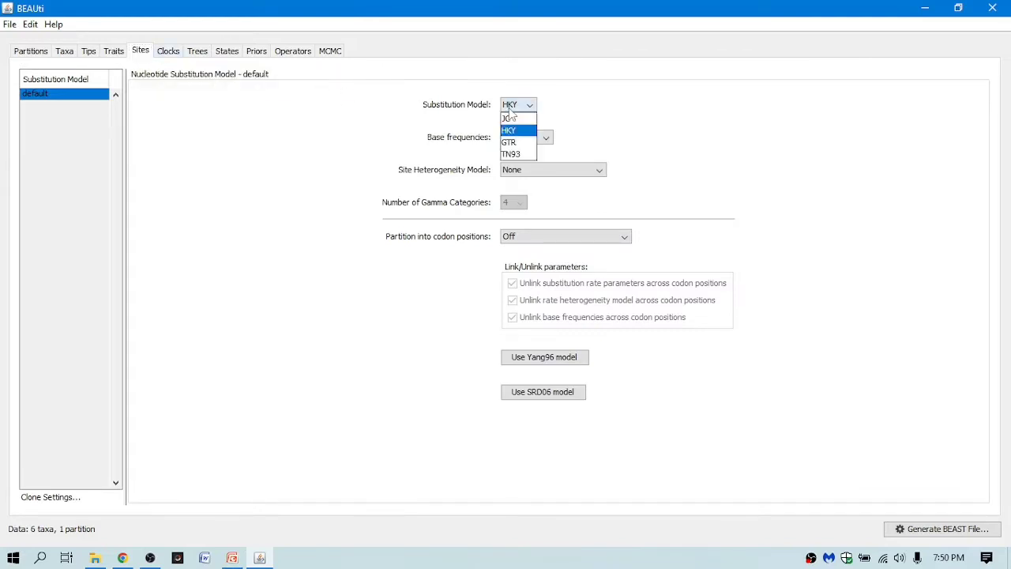
pyautogui.click(515, 106)
pyautogui.click(517, 106)
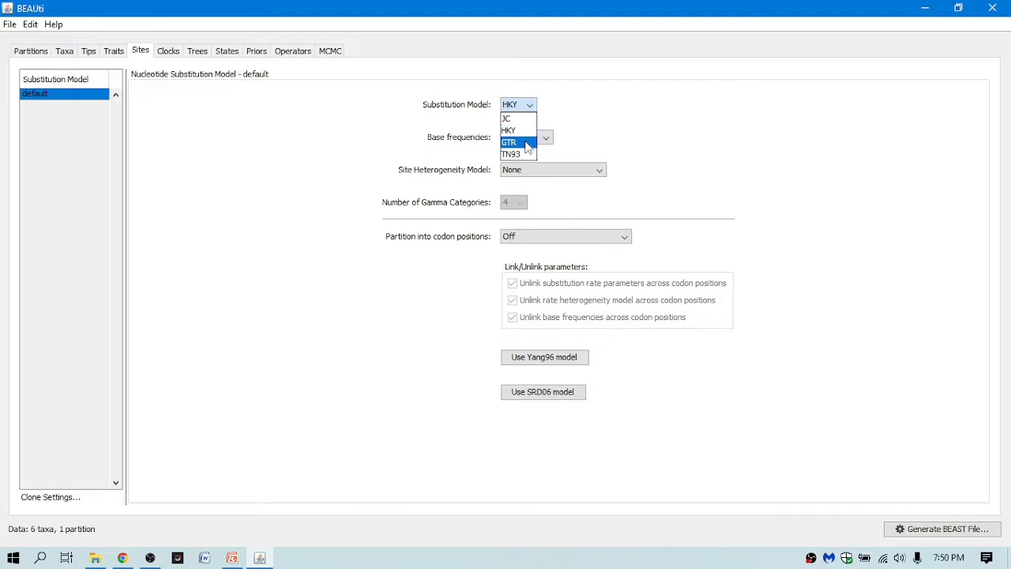
pyautogui.click(654, 135)
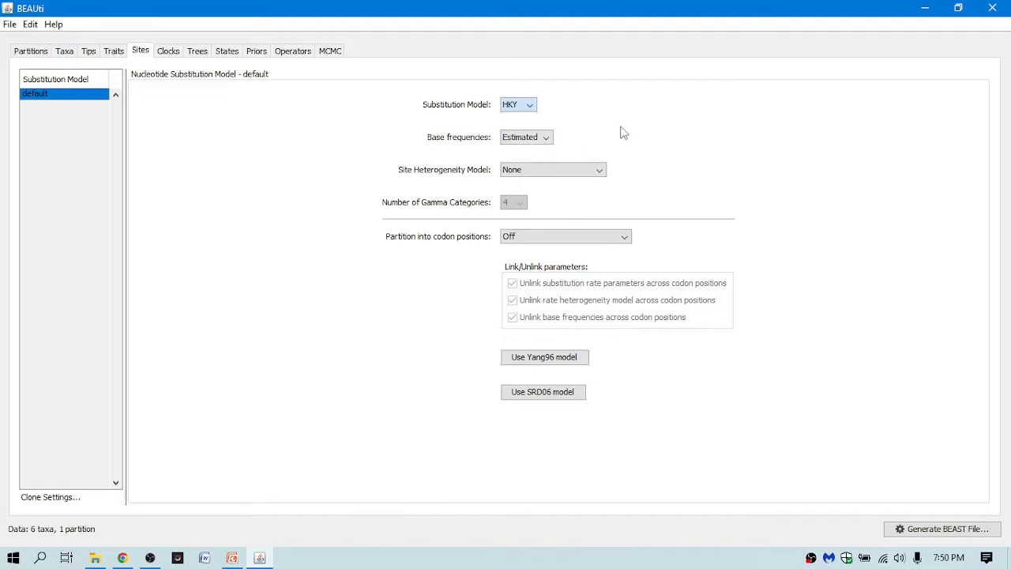
pyautogui.click(532, 108)
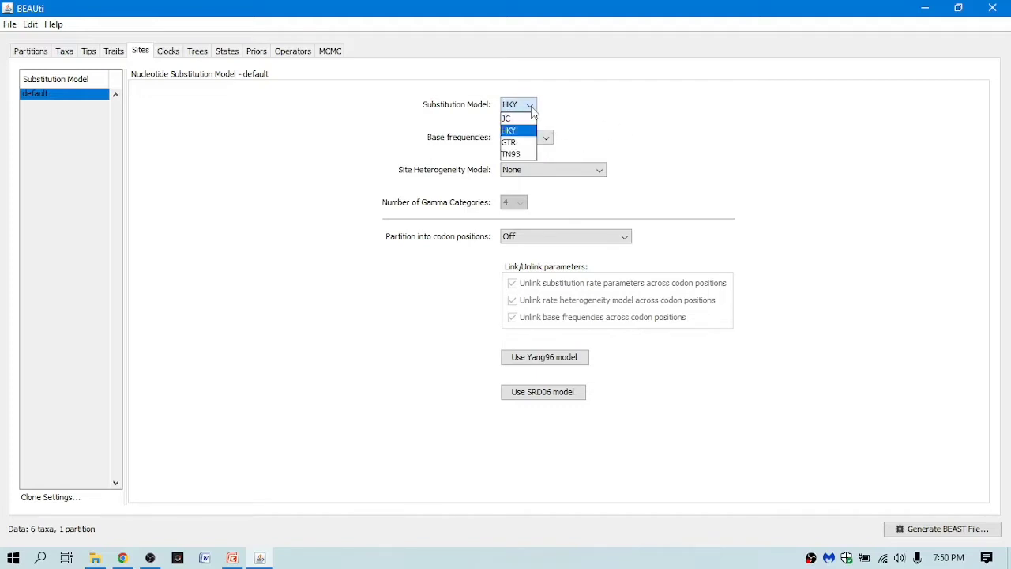
pyautogui.click(532, 109)
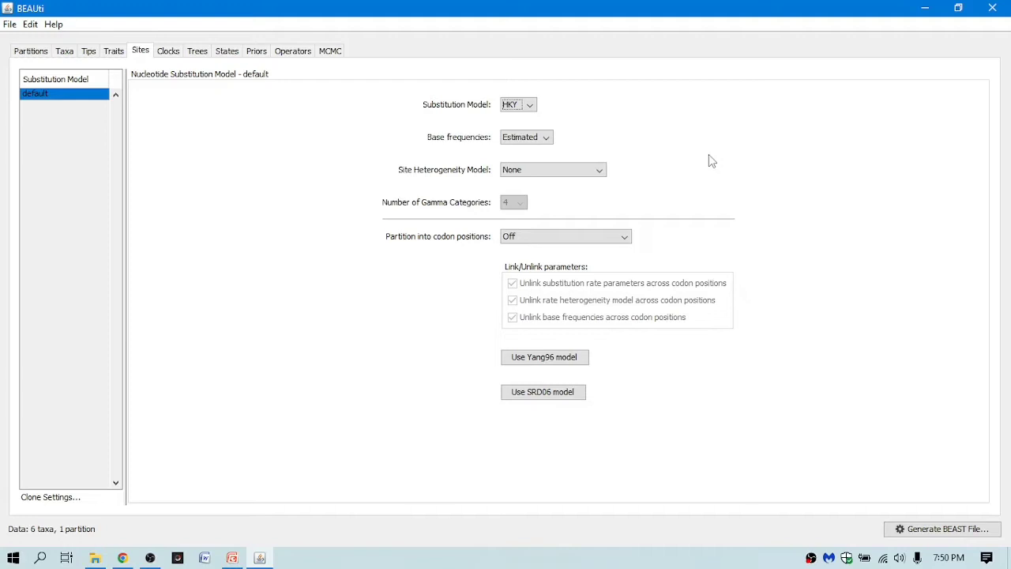
pyautogui.click(517, 139)
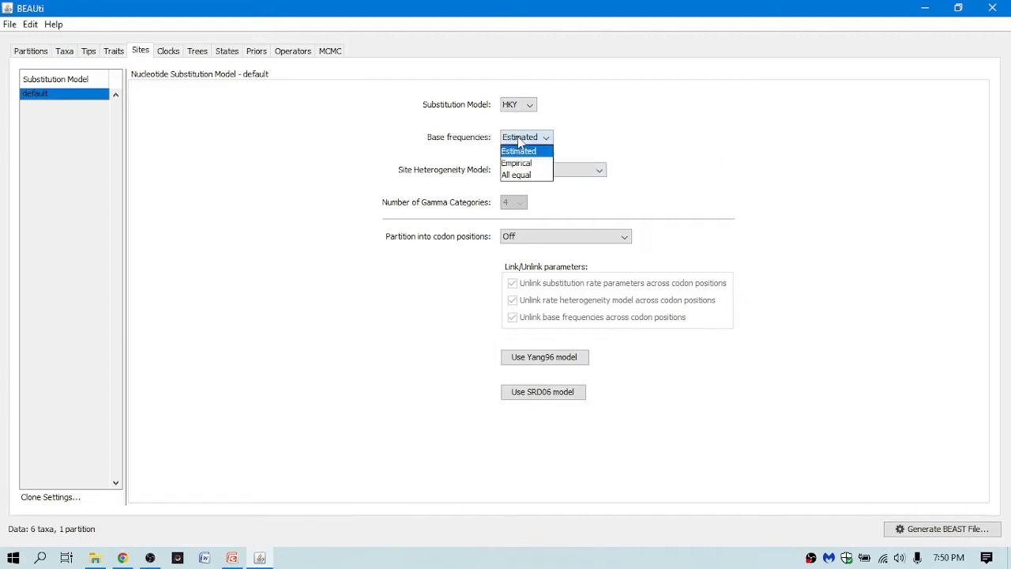
pyautogui.click(519, 146)
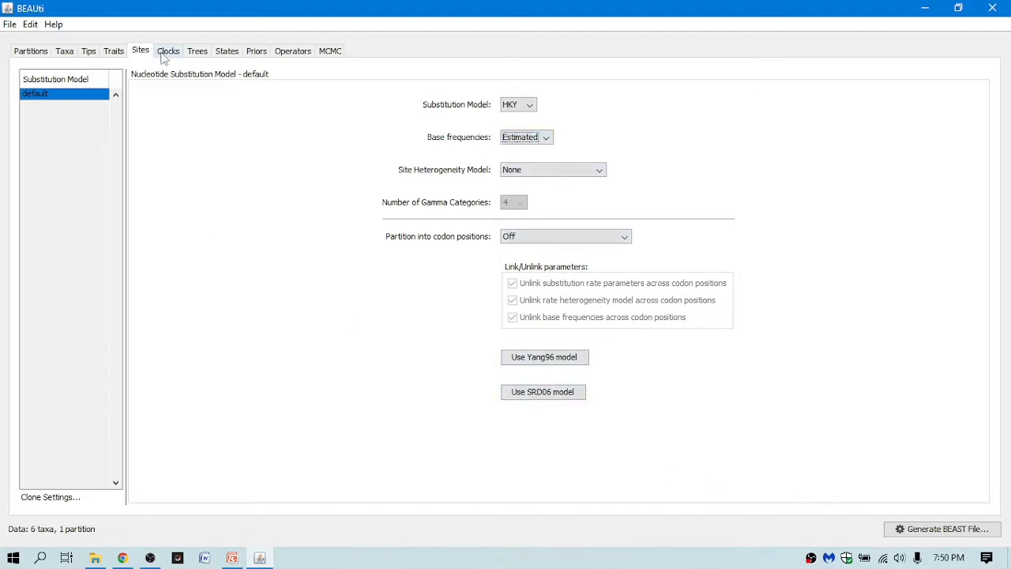
# Step: Check the clock types available for the default clock model
pyautogui.click(169, 54)
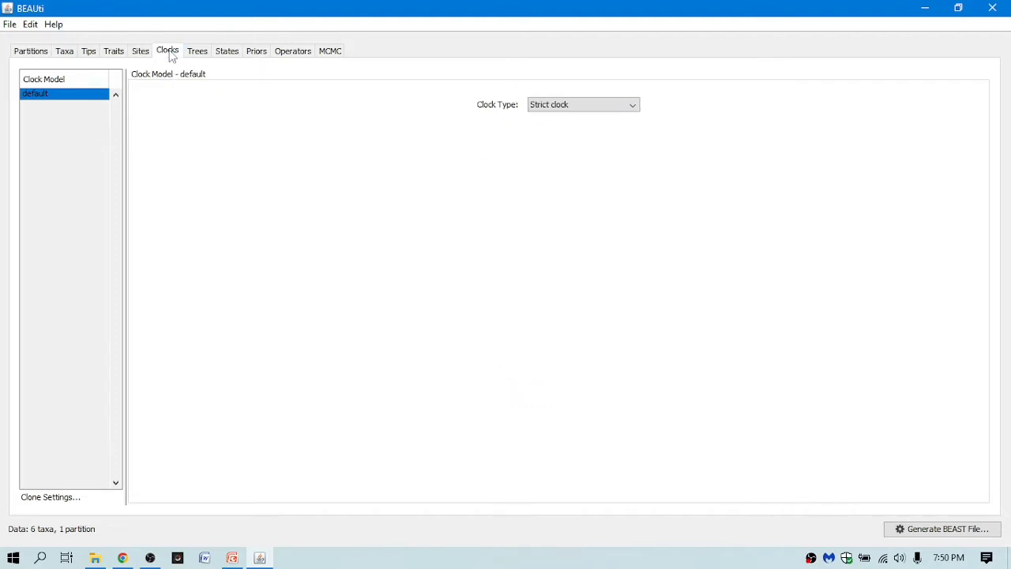
pyautogui.click(610, 109)
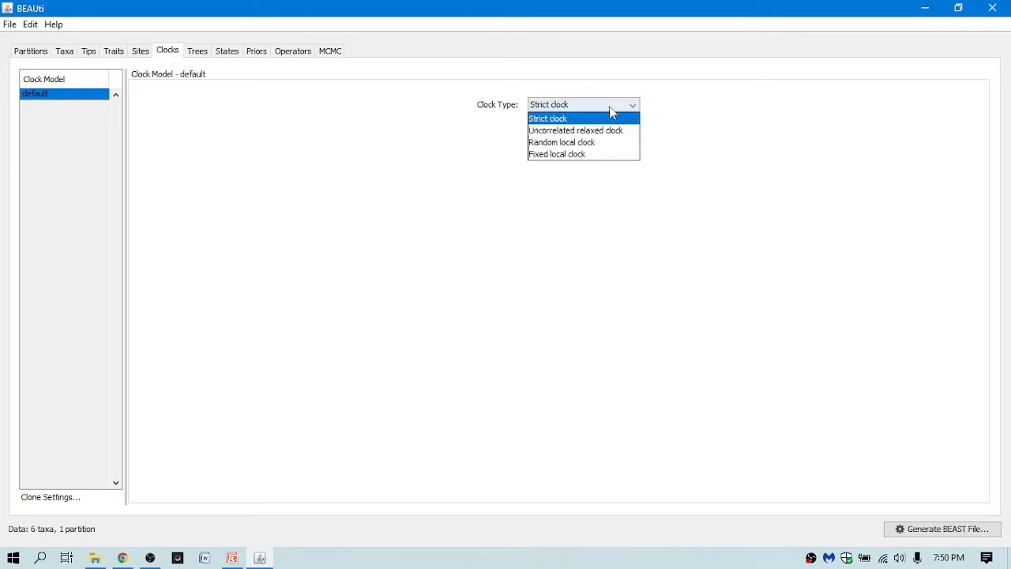
pyautogui.click(610, 111)
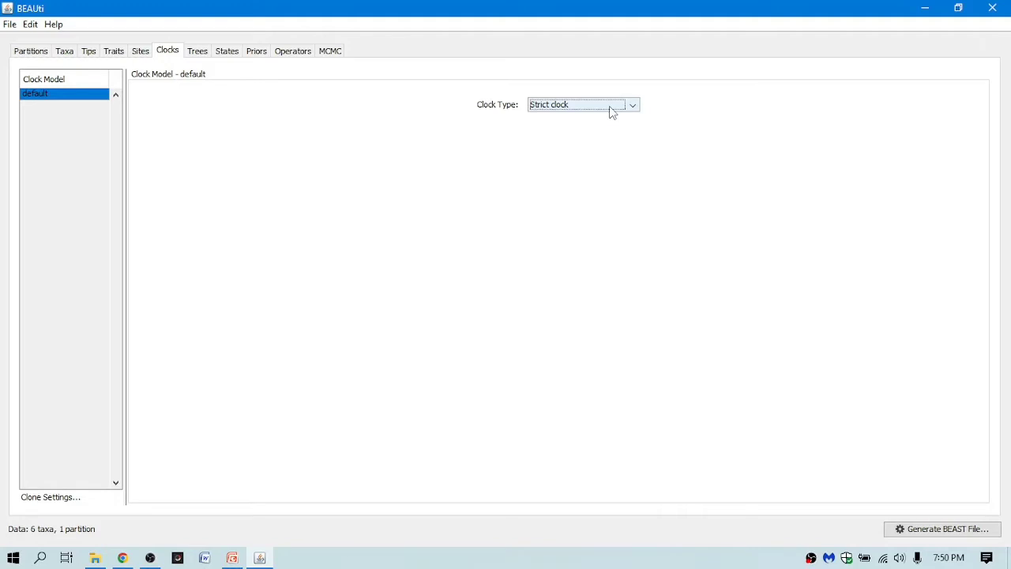
# Step: Set the tree prior shared by all tree models to Speciation: Yule Process
pyautogui.click(197, 54)
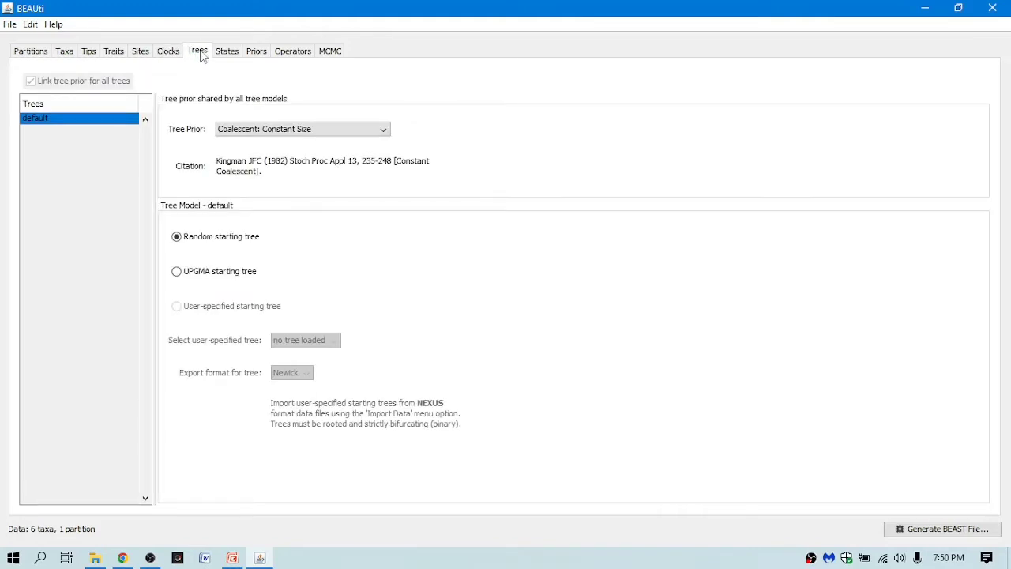
pyautogui.click(261, 131)
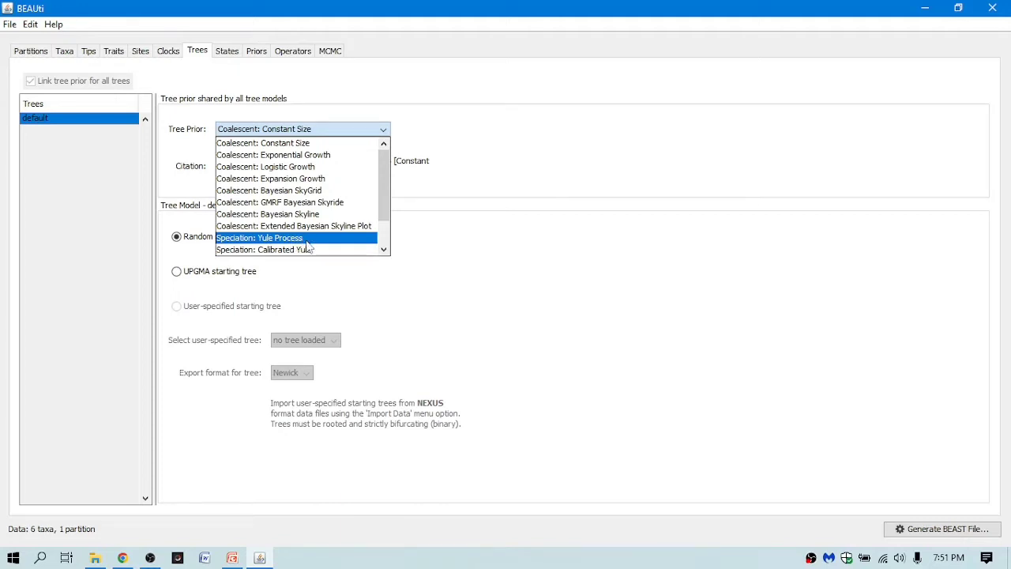
pyautogui.click(307, 242)
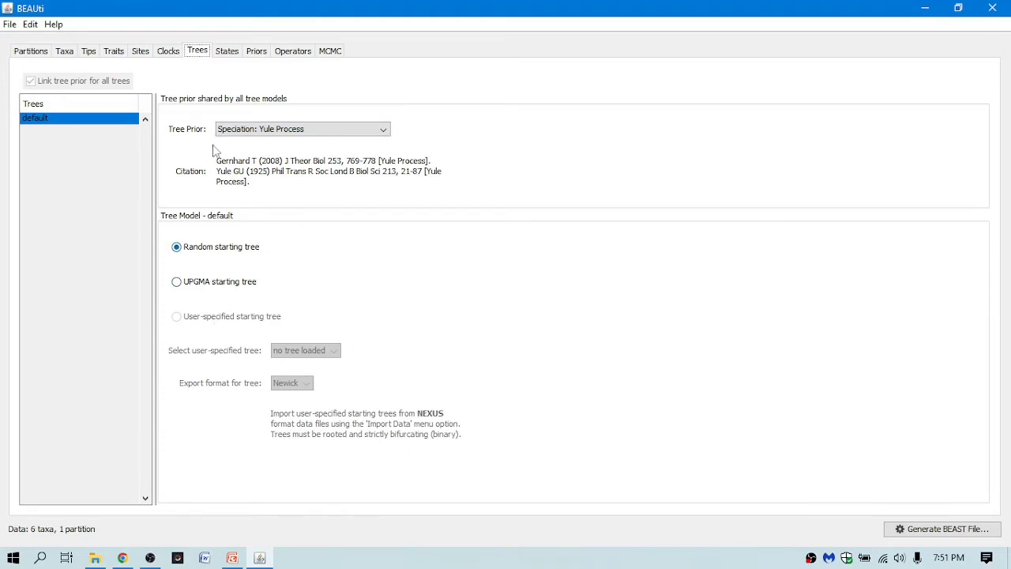
# Step: Review the ancestral state reconstruction, prior, operator and MCMC settings, including chain length, logging intervals and output file names
pyautogui.click(229, 52)
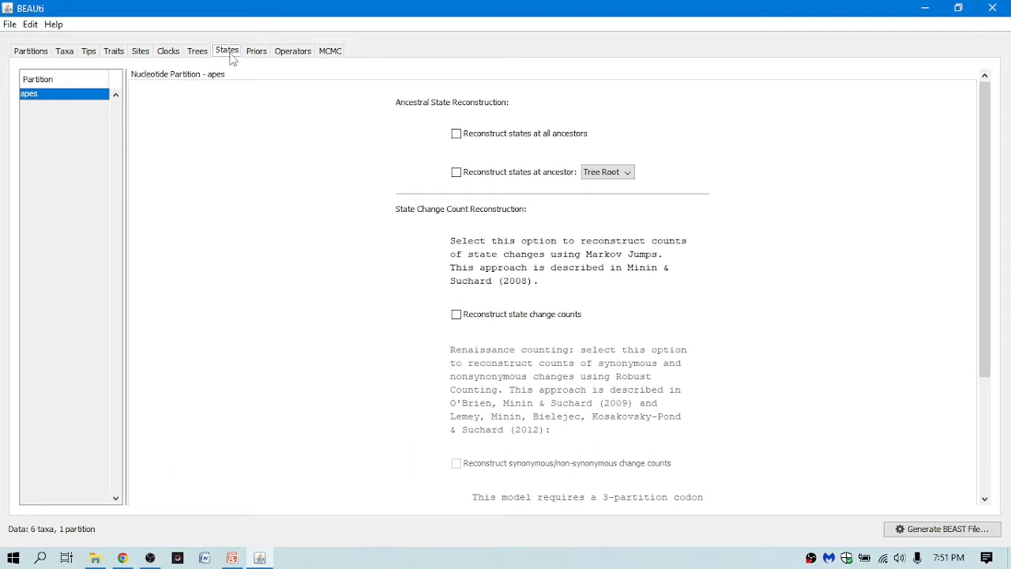
pyautogui.scroll(-1, 303, 338)
pyautogui.scroll(1, 303, 339)
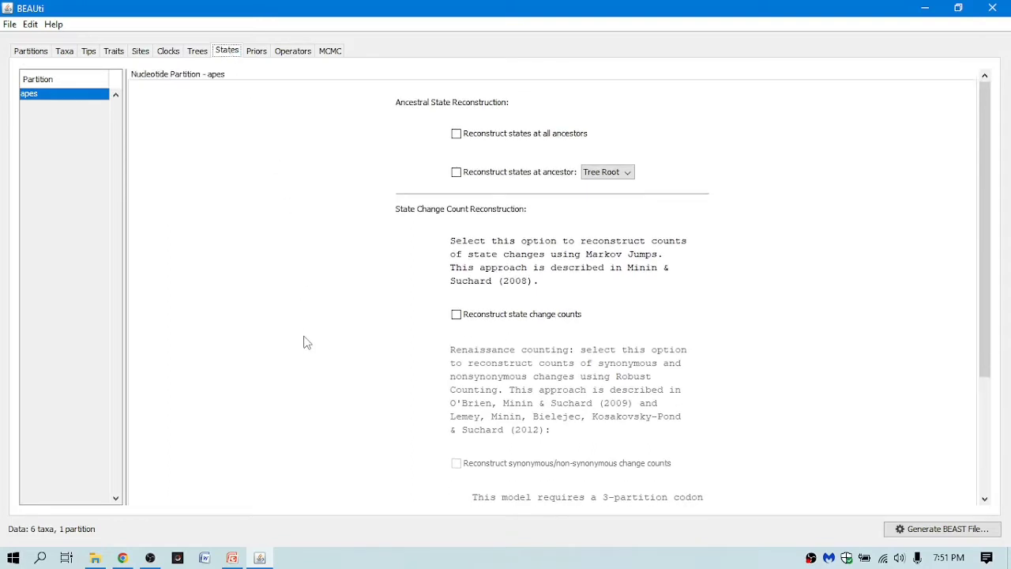
pyautogui.click(257, 51)
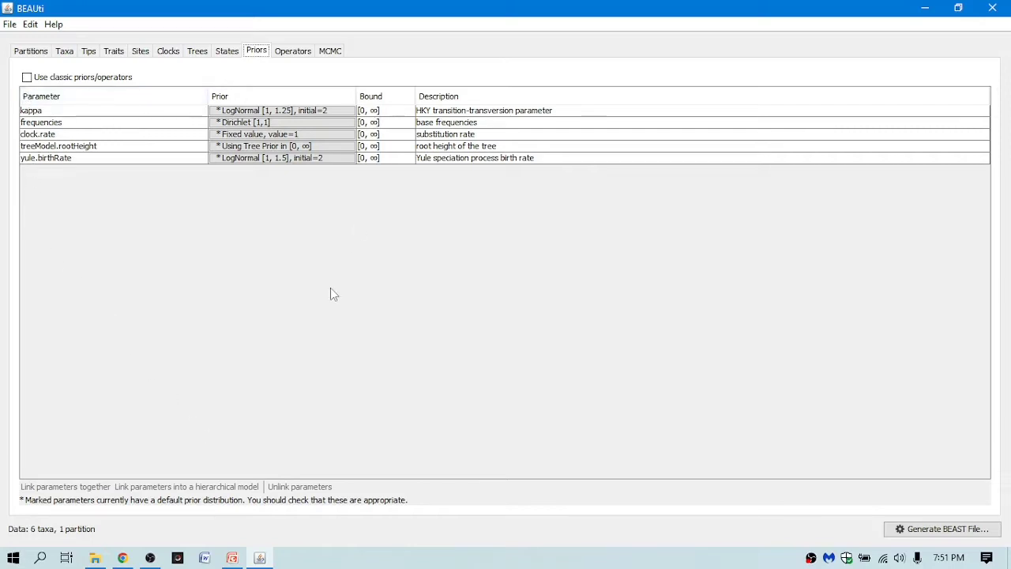
pyautogui.click(293, 52)
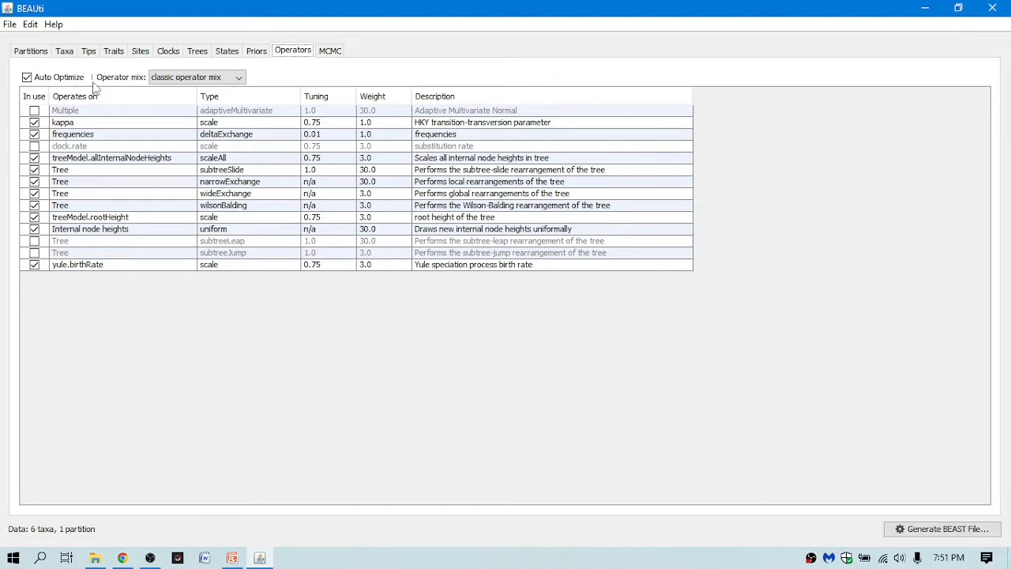
pyautogui.click(333, 51)
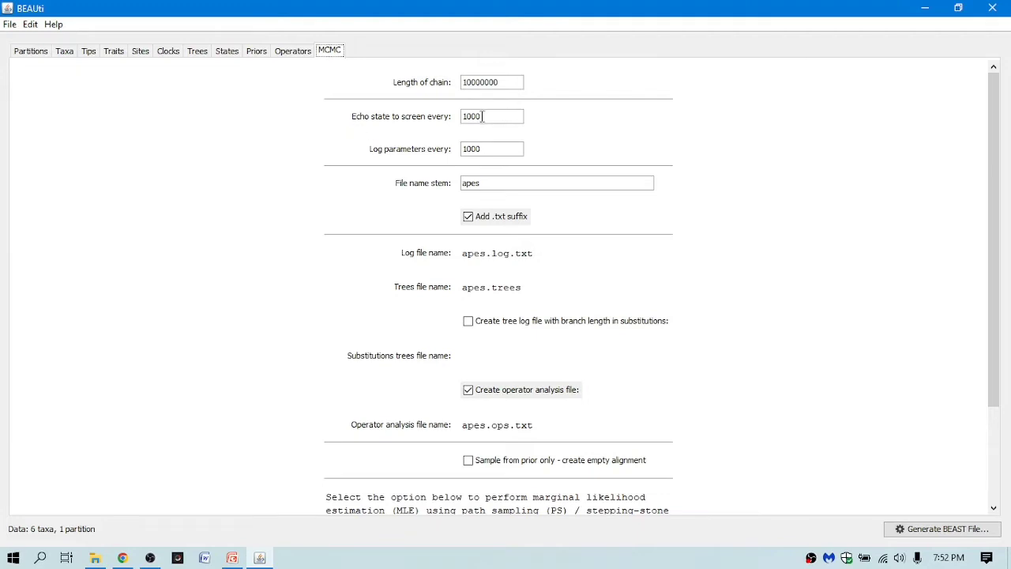
pyautogui.moveTo(482, 116); pyautogui.dragTo(463, 118)
pyautogui.scroll(-1, 464, 270)
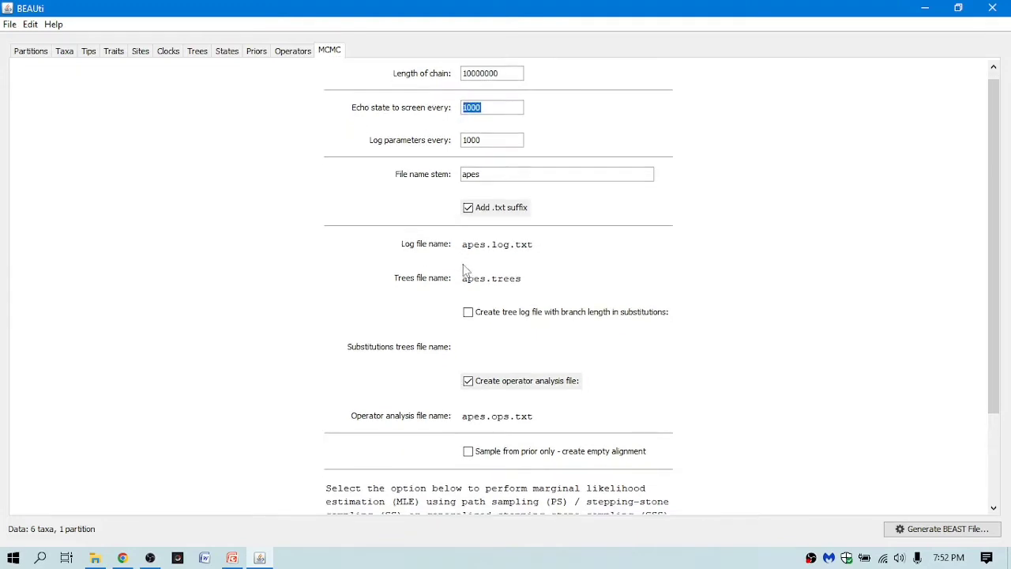
pyautogui.scroll(-1, 273, 397)
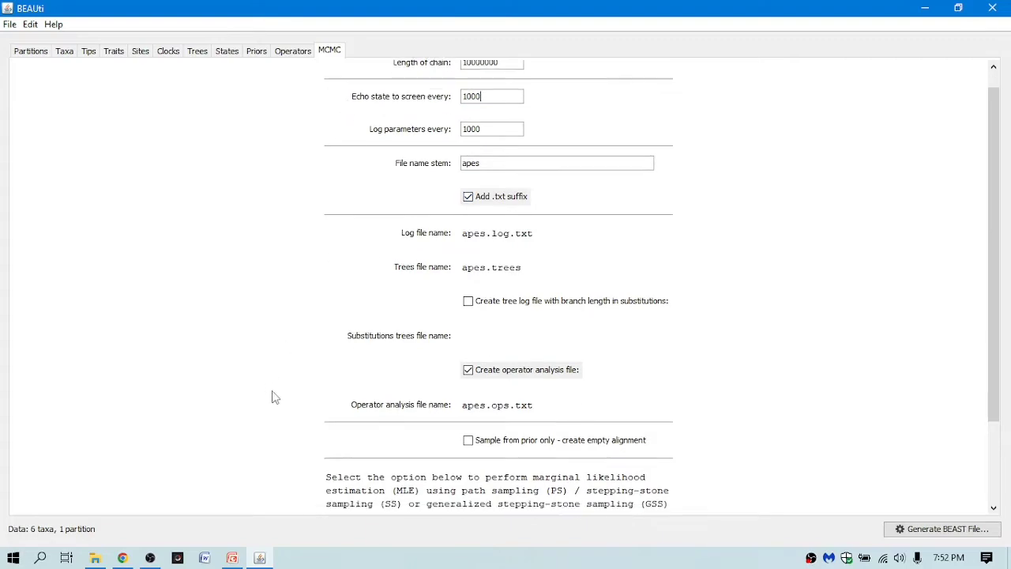
# Step: Generate the BEAST XML file with the default priors and save it as apes.xml in the Practice folder
pyautogui.click(934, 529)
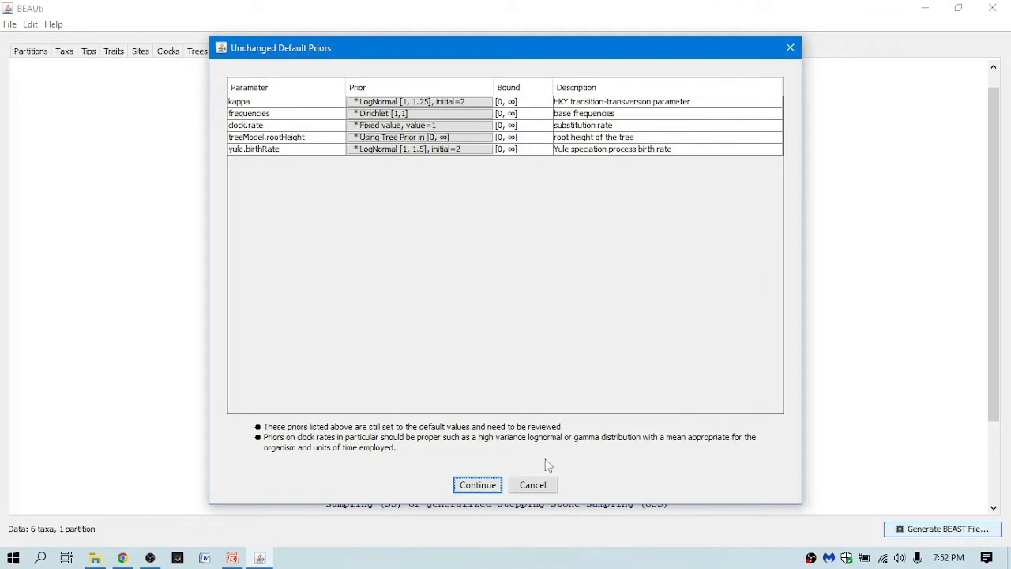
pyautogui.click(480, 487)
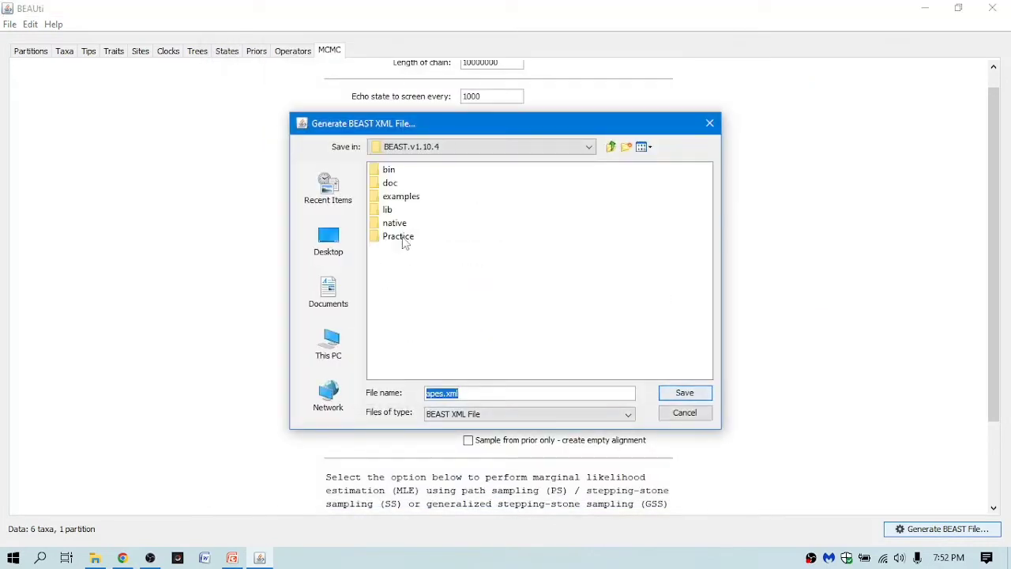
pyautogui.click(403, 237)
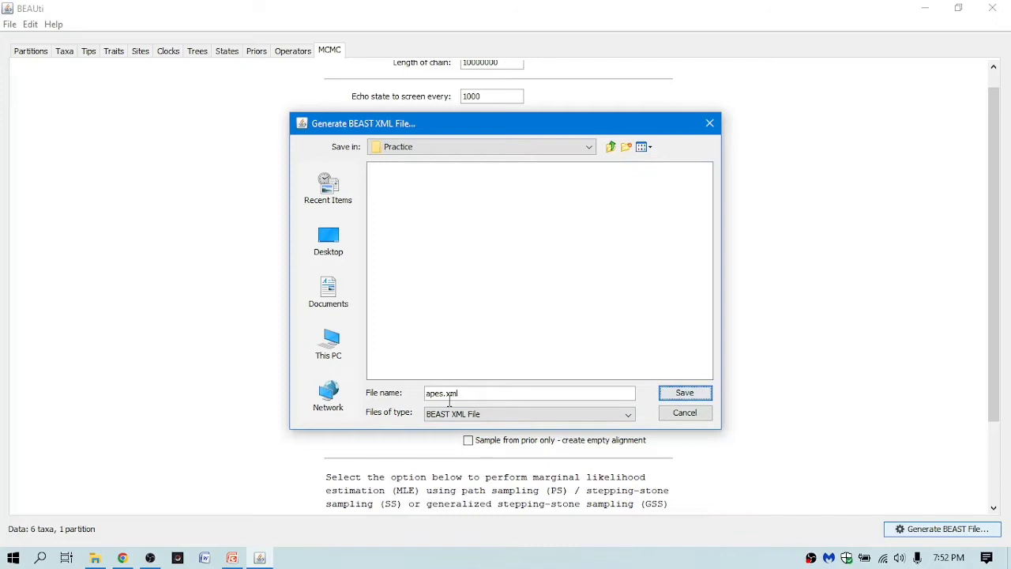
pyautogui.click(681, 393)
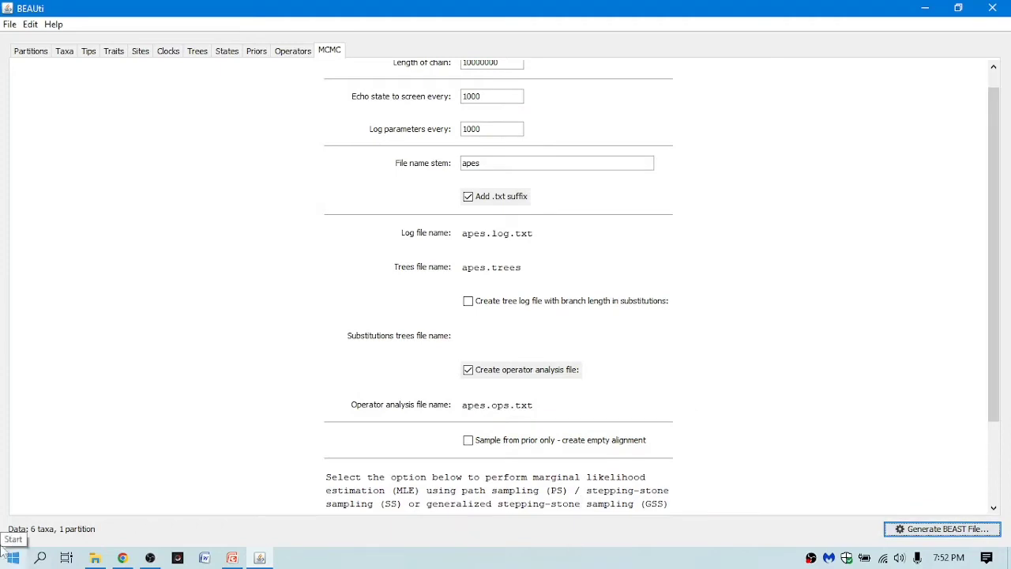
# Step: Regenerate the BEAST XML file with the default priors, overwriting apes.xml in the Practice folder, and close BEAUti
pyautogui.click(992, 8)
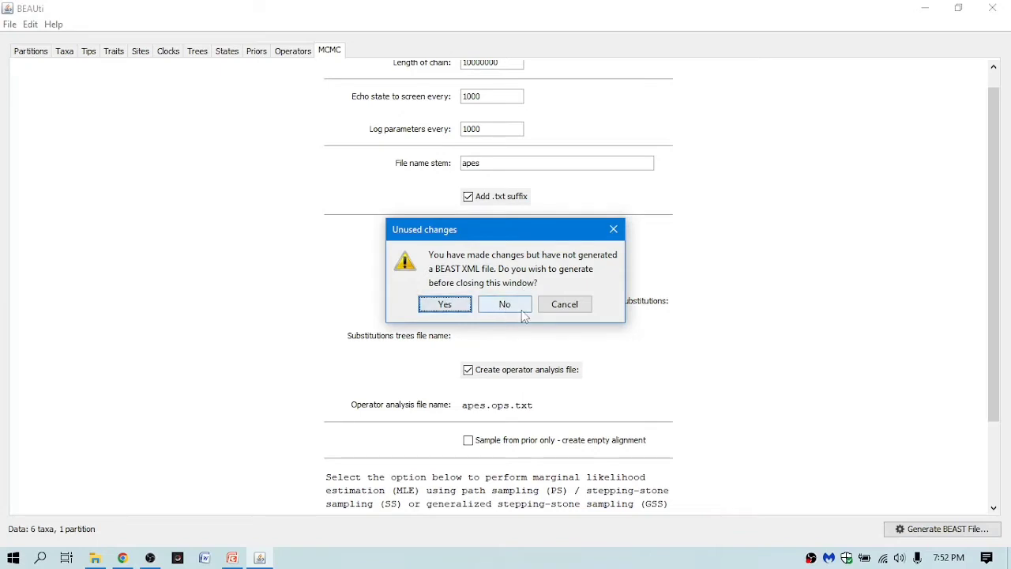
pyautogui.click(613, 229)
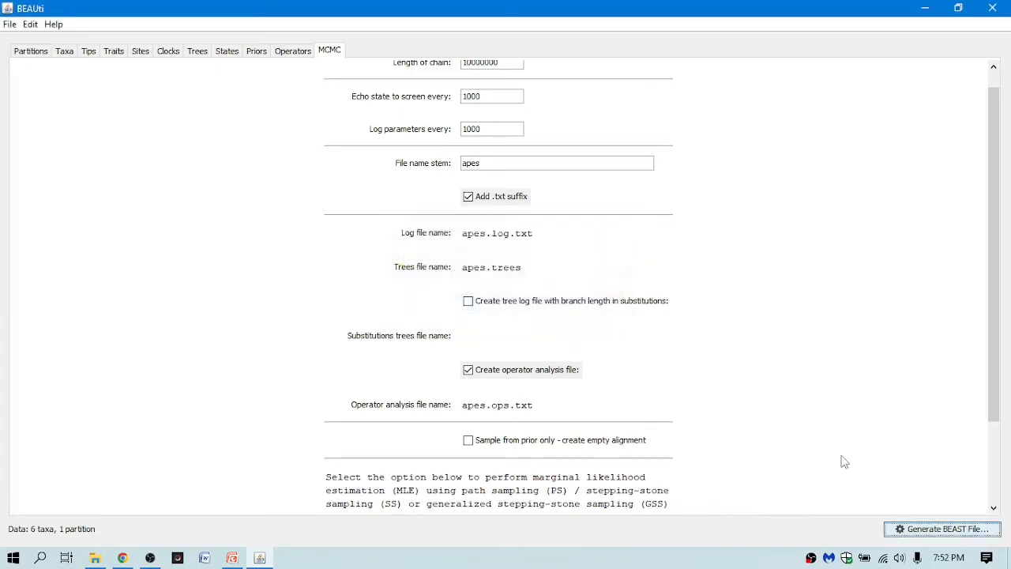
pyautogui.click(936, 530)
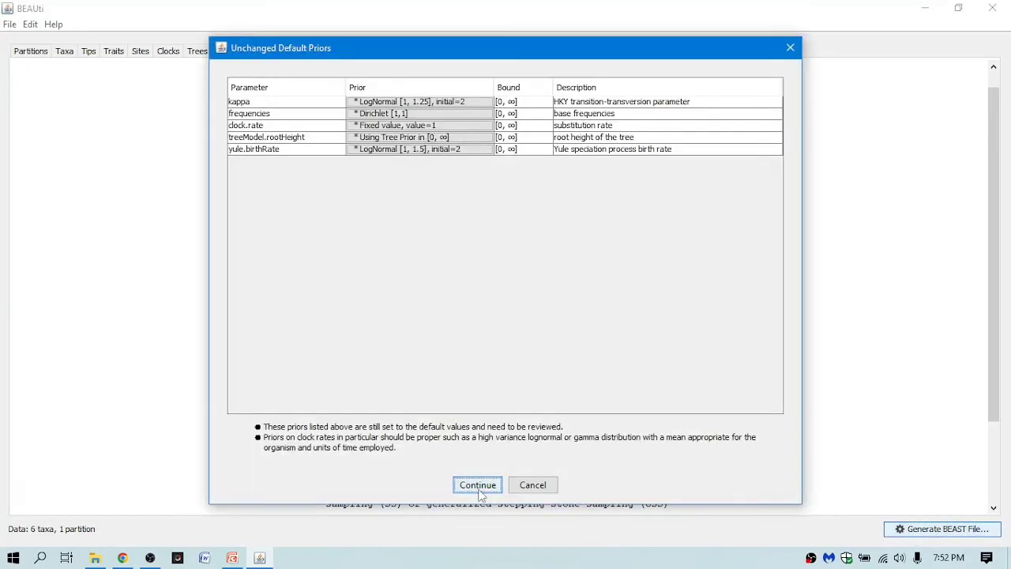
pyautogui.click(478, 485)
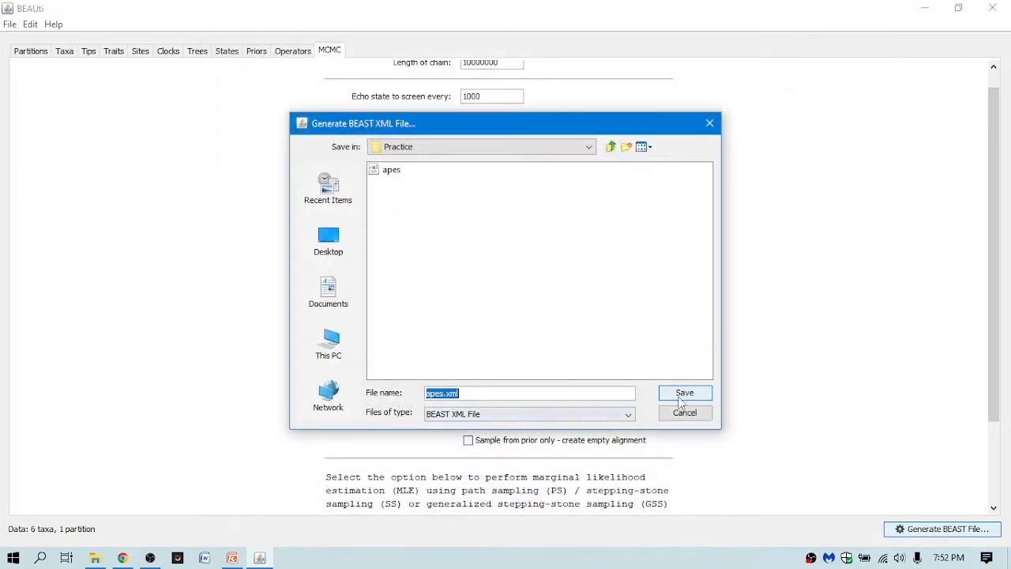
pyautogui.click(682, 395)
pyautogui.click(494, 301)
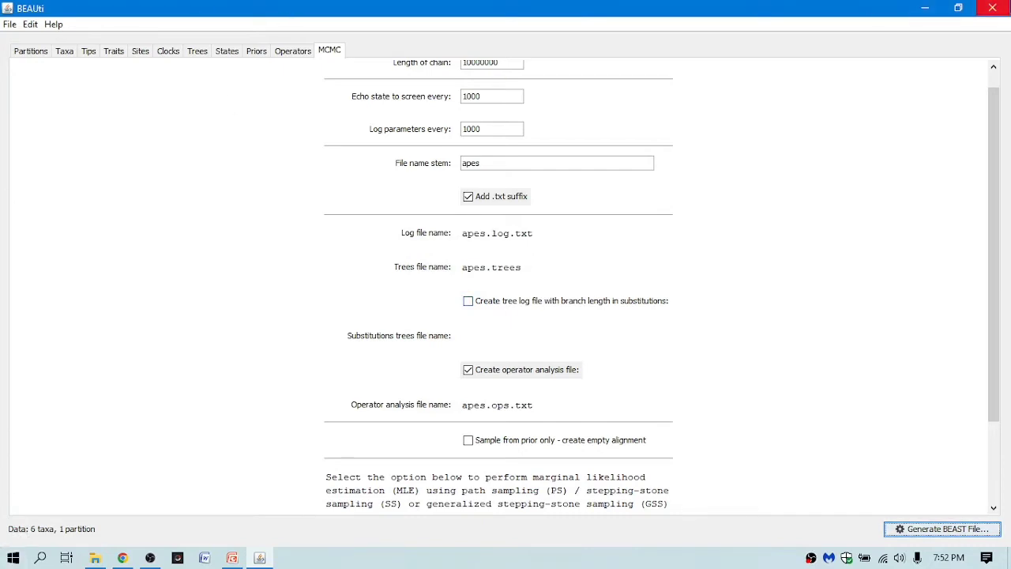
pyautogui.click(992, 7)
# Step: Launch BEAST v1.10.4 and choose apes.xml from the Practice folder as the BEAST XML file
pyautogui.click(502, 128)
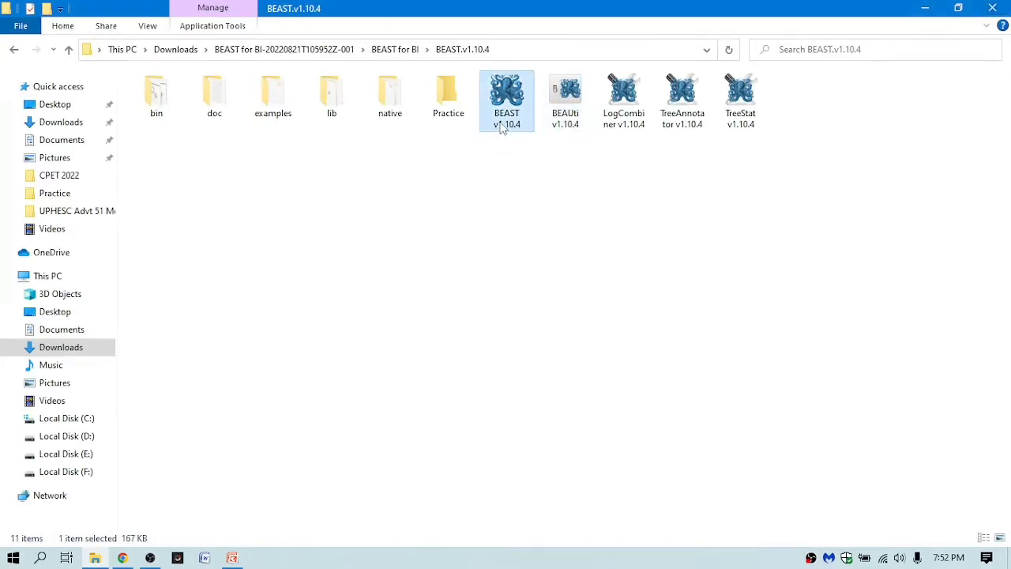
pyautogui.doubleClick(502, 128)
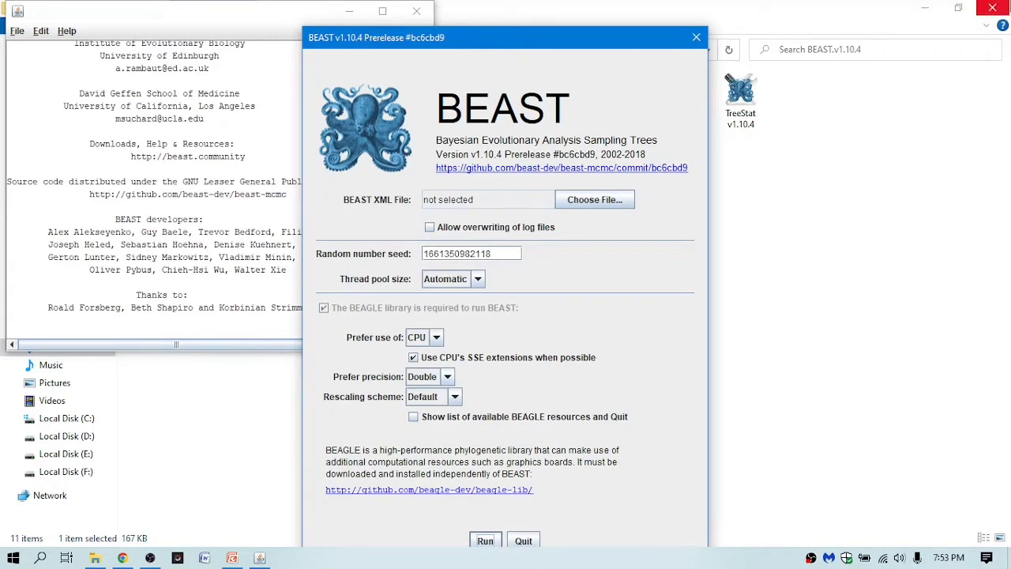
pyautogui.click(578, 203)
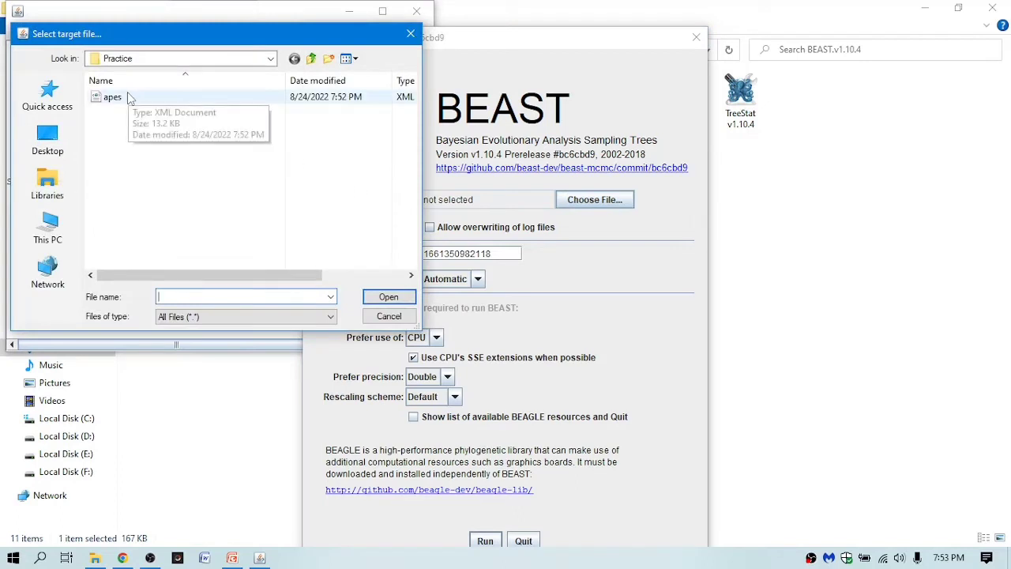
pyautogui.click(132, 97)
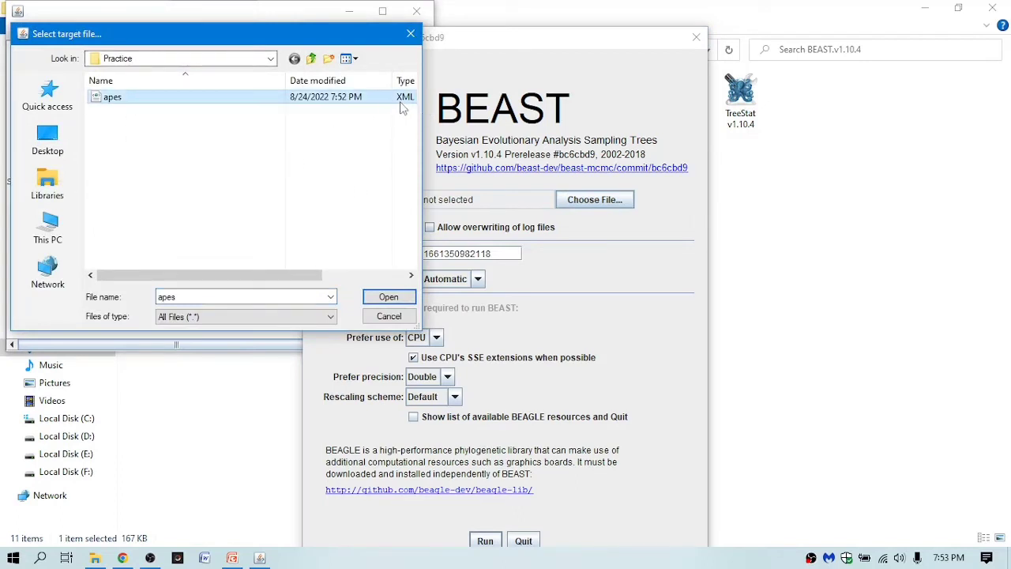
pyautogui.click(381, 298)
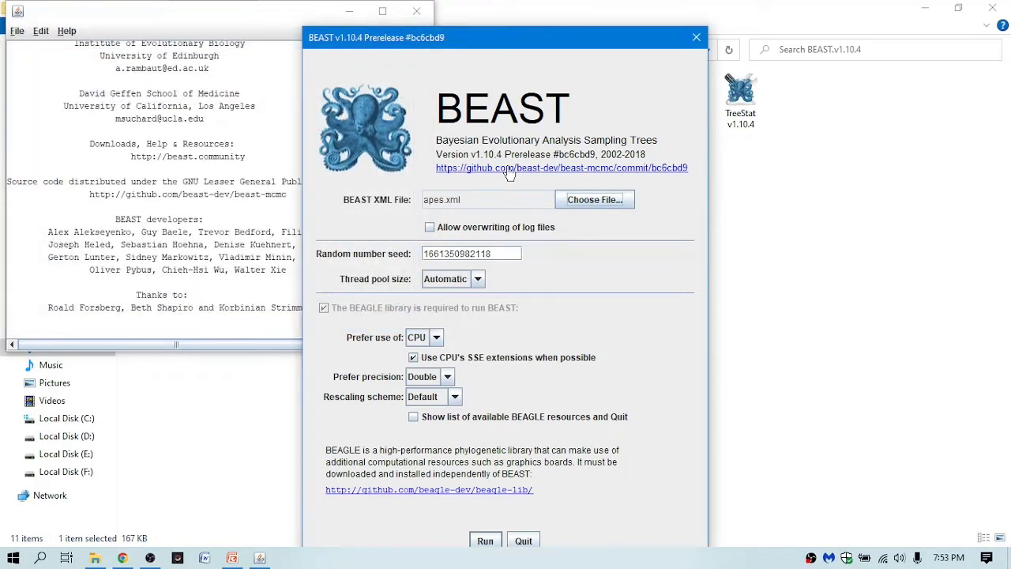
# Step: Run the BEAST analysis with the default settings and maximize its output window
pyautogui.moveTo(599, 42); pyautogui.dragTo(601, 0)
pyautogui.click(489, 514)
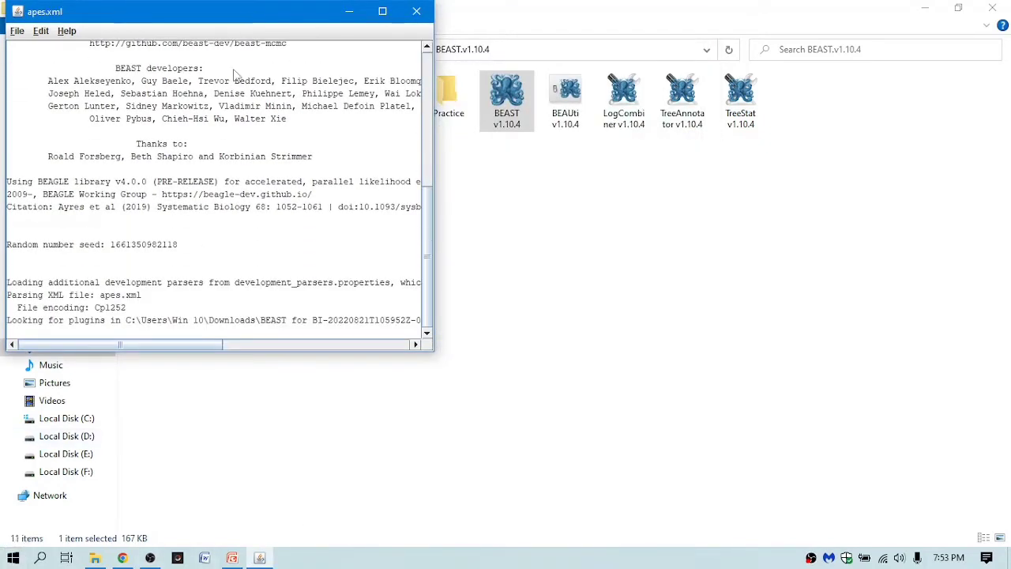
pyautogui.click(383, 11)
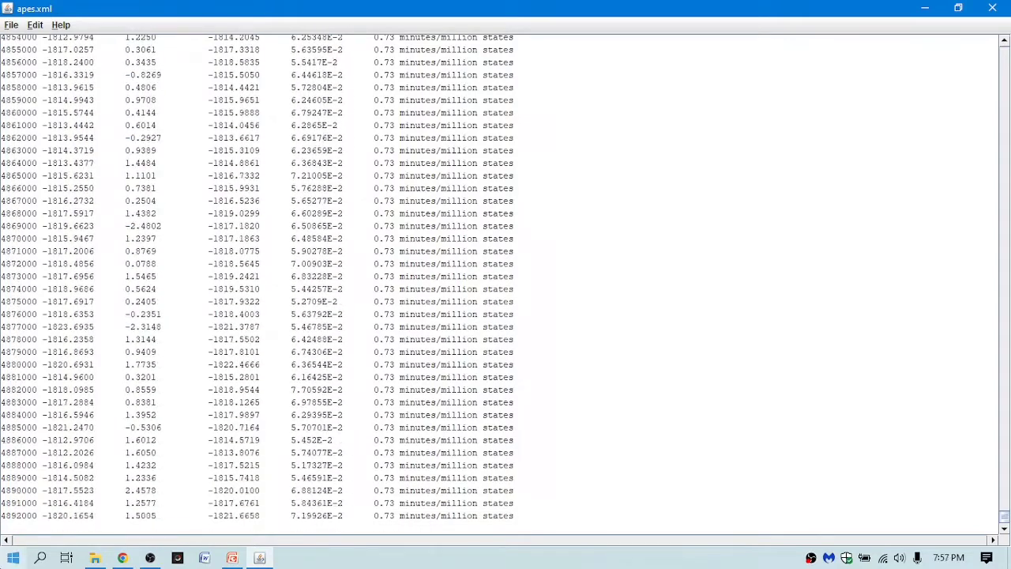
# Step: Launch TreeAnnotator v1.10.4 from the BEAST.v1.10.4 folder while the analysis runs
pyautogui.click(95, 557)
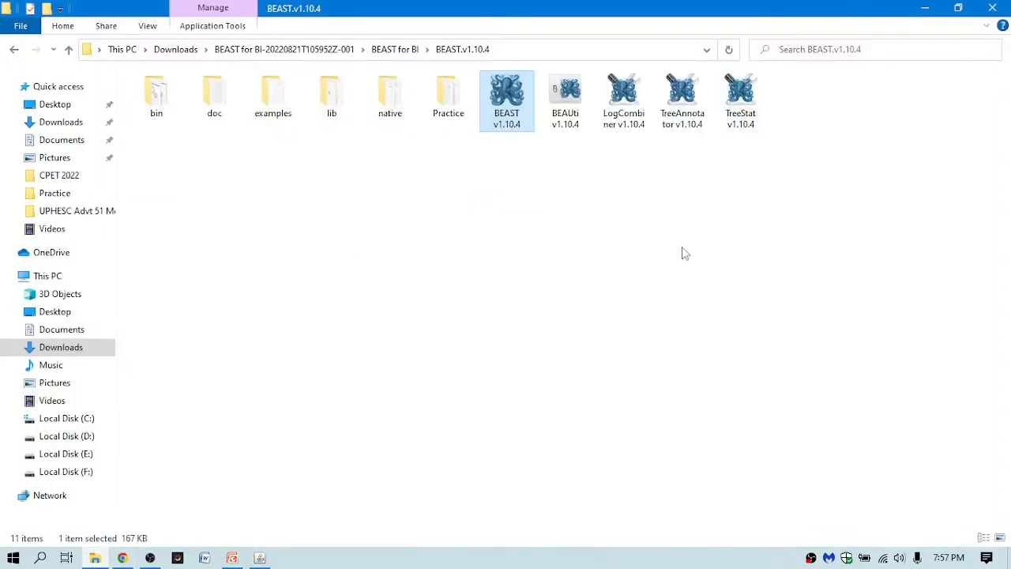
pyautogui.click(690, 126)
pyautogui.doubleClick(689, 124)
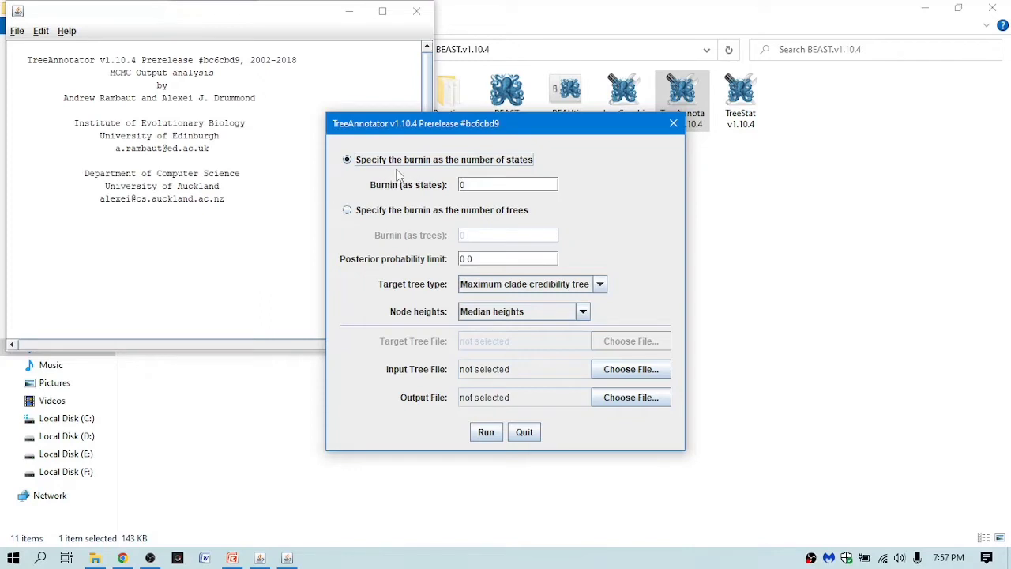
# Step: Specify the TreeAnnotator burnin as the number of states and set it to 1000000
pyautogui.click(474, 186)
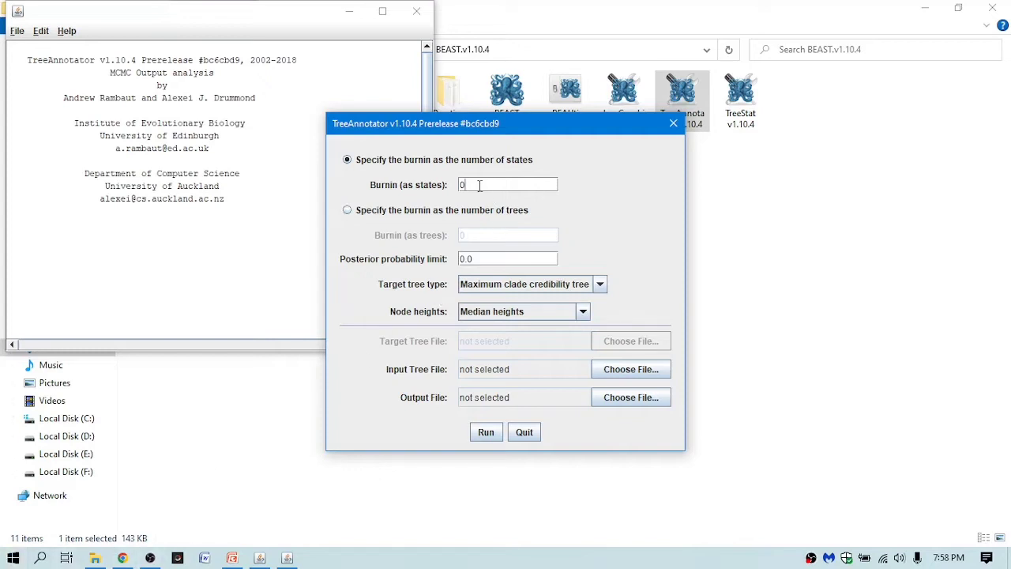
pyautogui.click(263, 559)
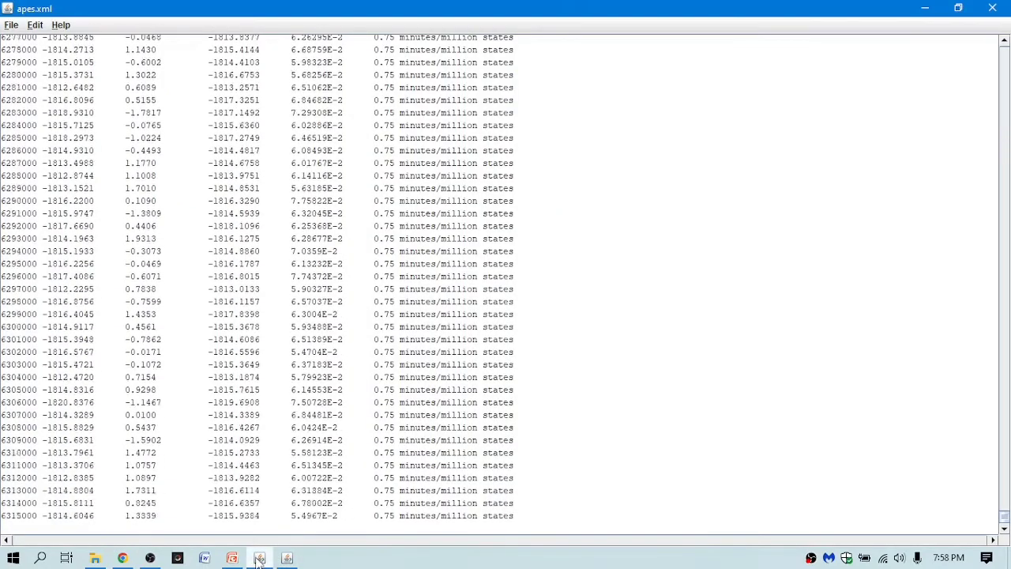
pyautogui.click(287, 557)
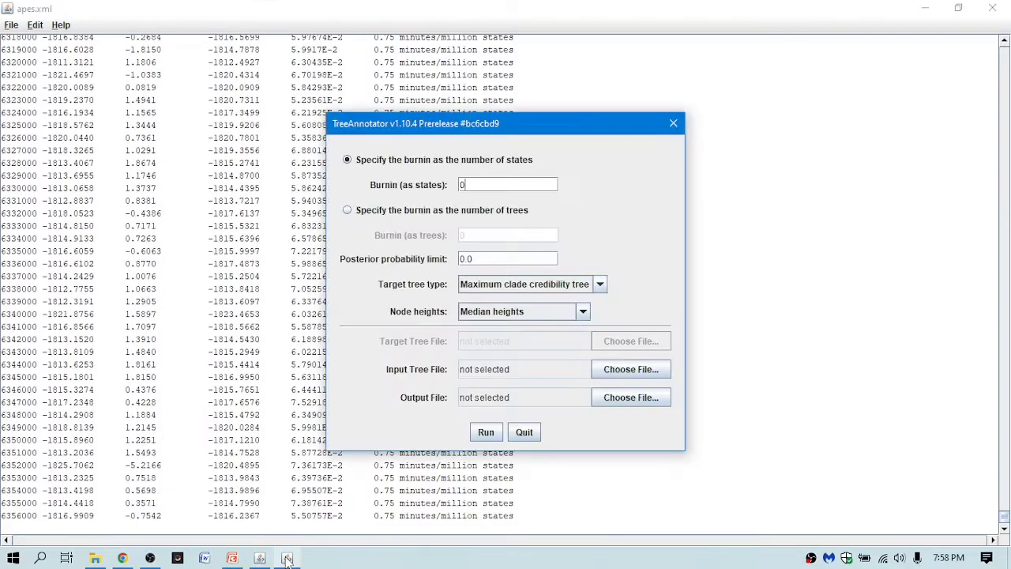
pyautogui.click(473, 184)
pyautogui.press('BackSpace')
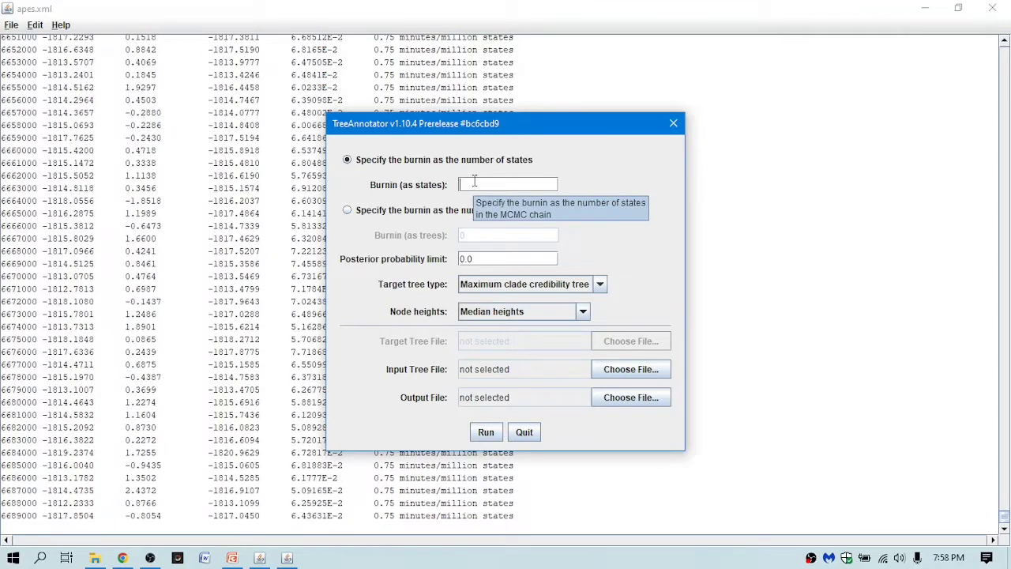
pyautogui.write('100')
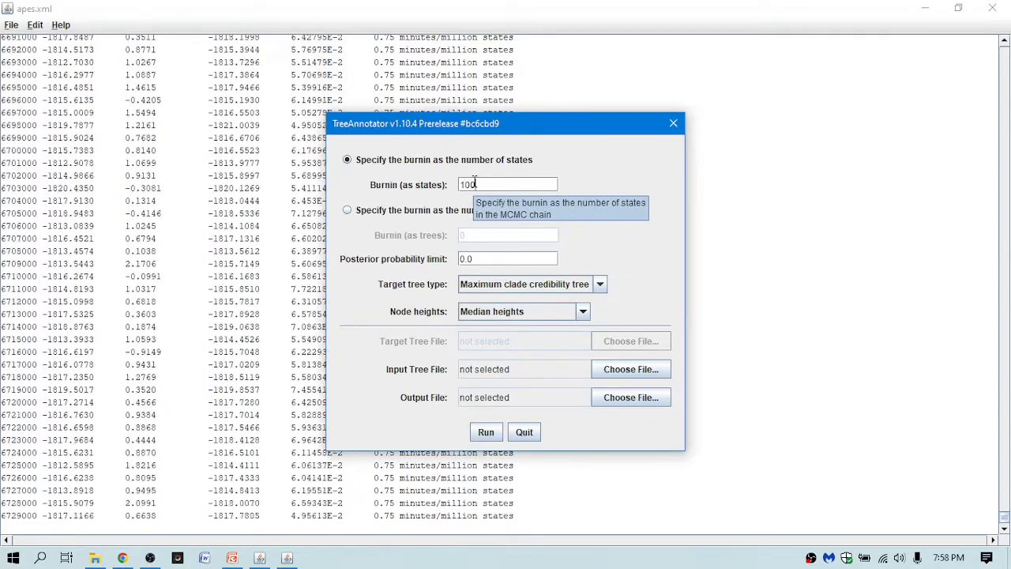
pyautogui.write('000')
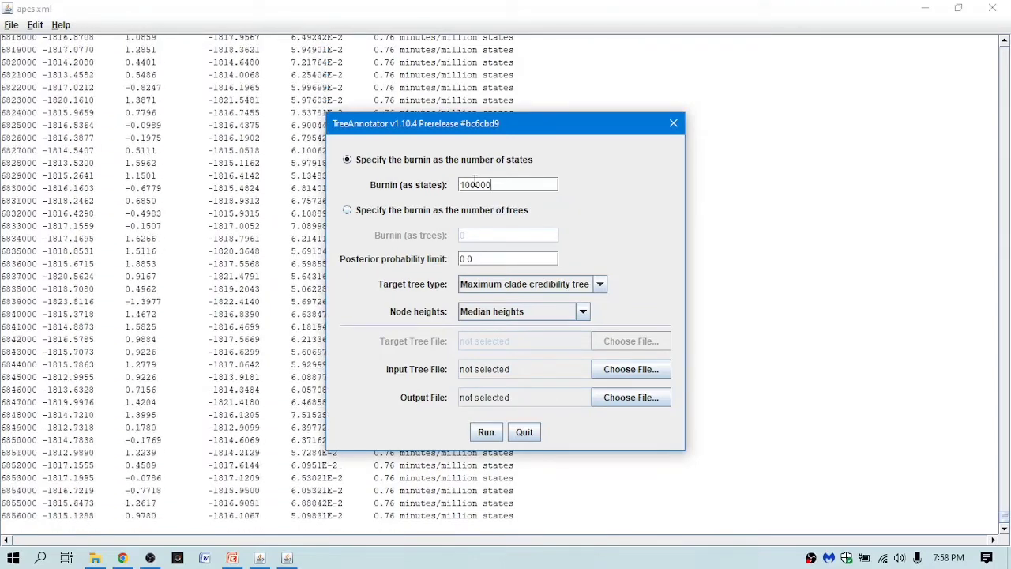
pyautogui.write('0')
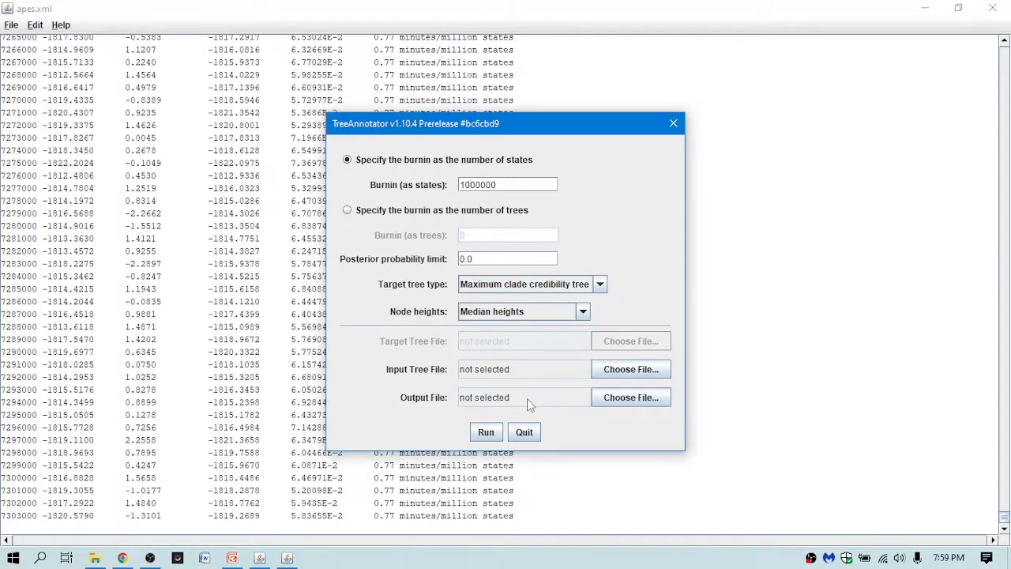
# Step: Move the TreeAnnotator dialog clear of the BEAST output and close the BEAST window once the run has finished
pyautogui.moveTo(506, 131); pyautogui.dragTo(748, 81)
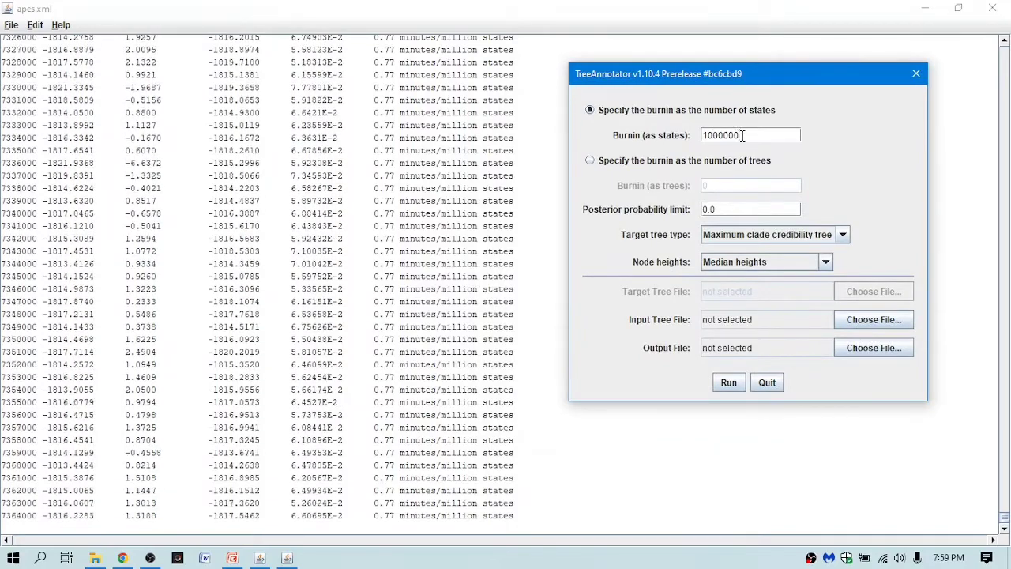
pyautogui.moveTo(742, 136); pyautogui.dragTo(700, 136)
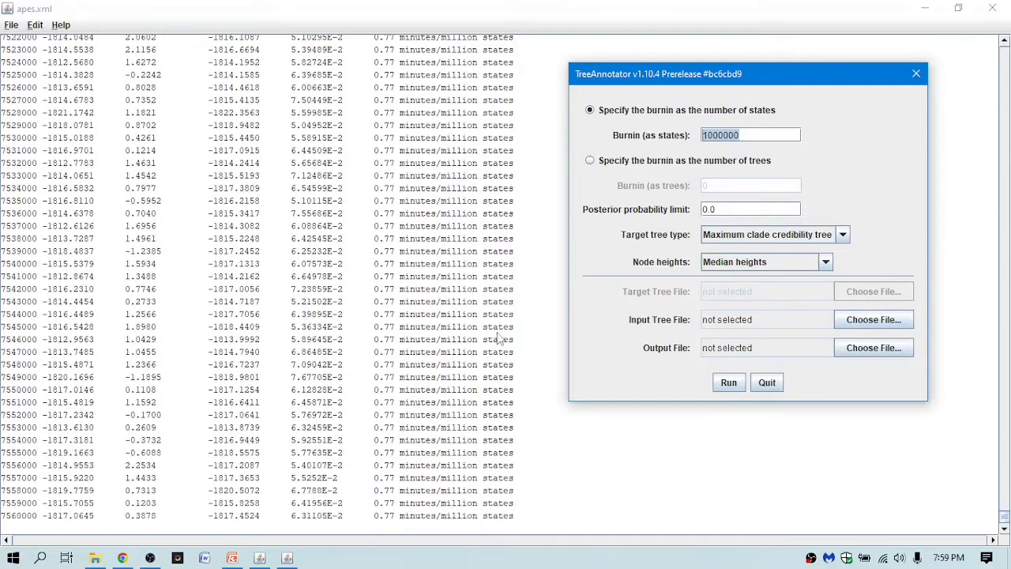
pyautogui.click(738, 135)
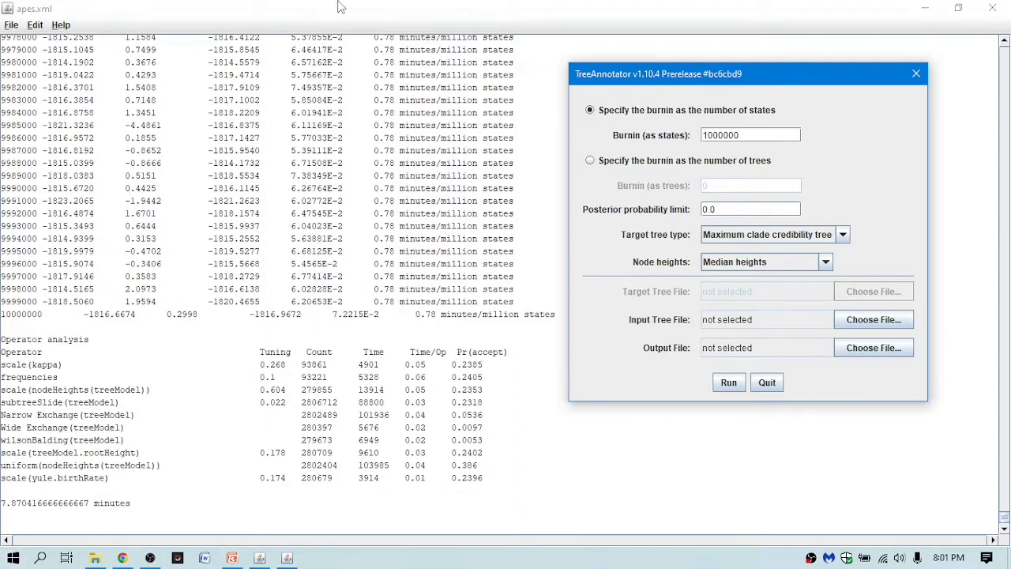
pyautogui.click(992, 7)
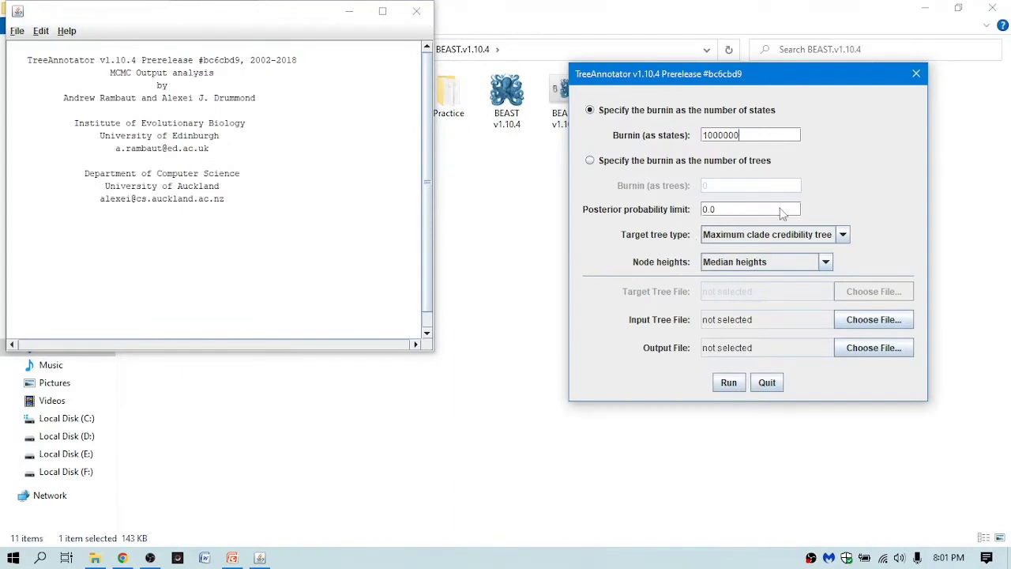
# Step: Choose apes.trees from the Practice folder as the TreeAnnotator input tree file
pyautogui.click(866, 323)
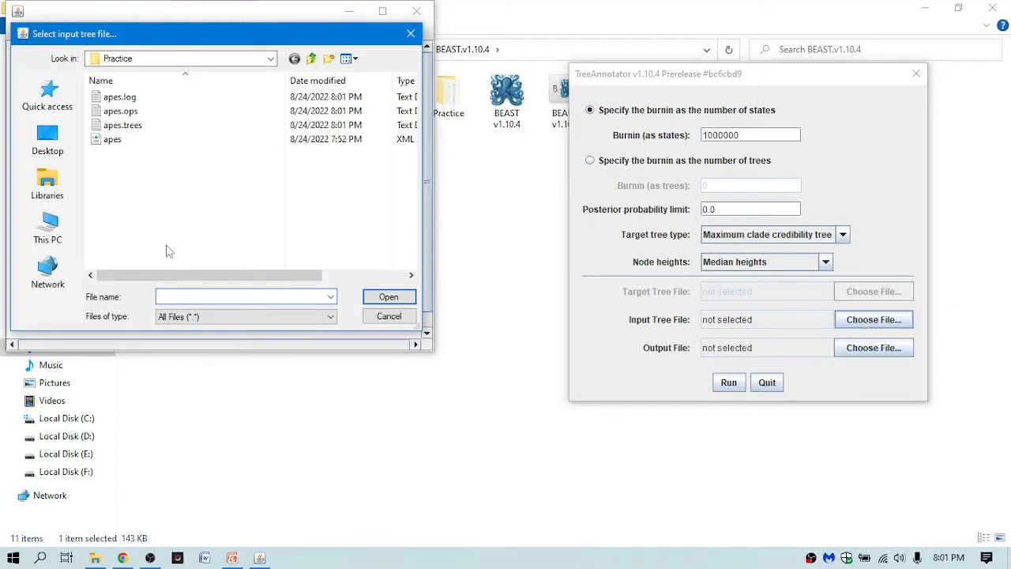
pyautogui.click(139, 128)
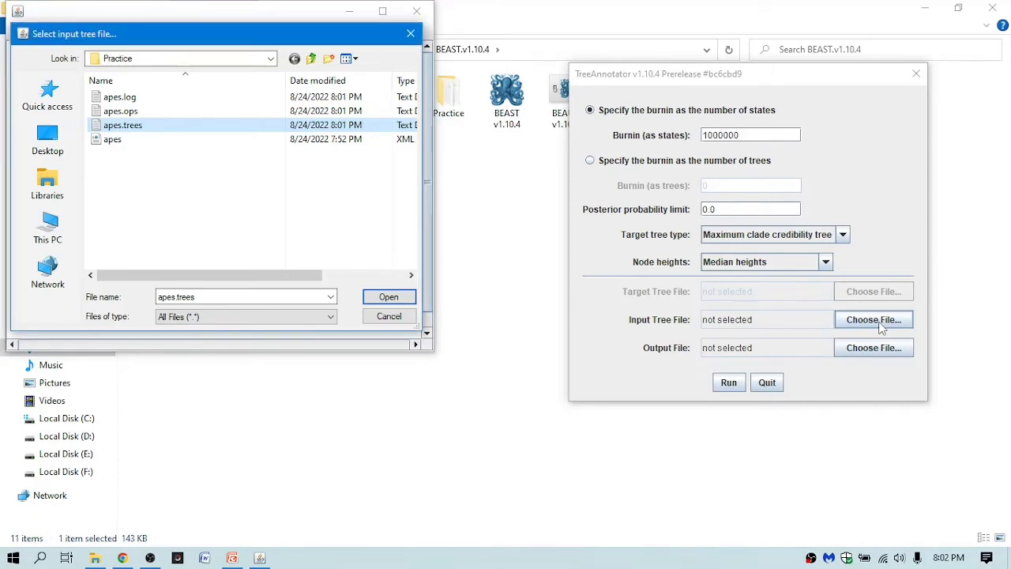
pyautogui.click(390, 297)
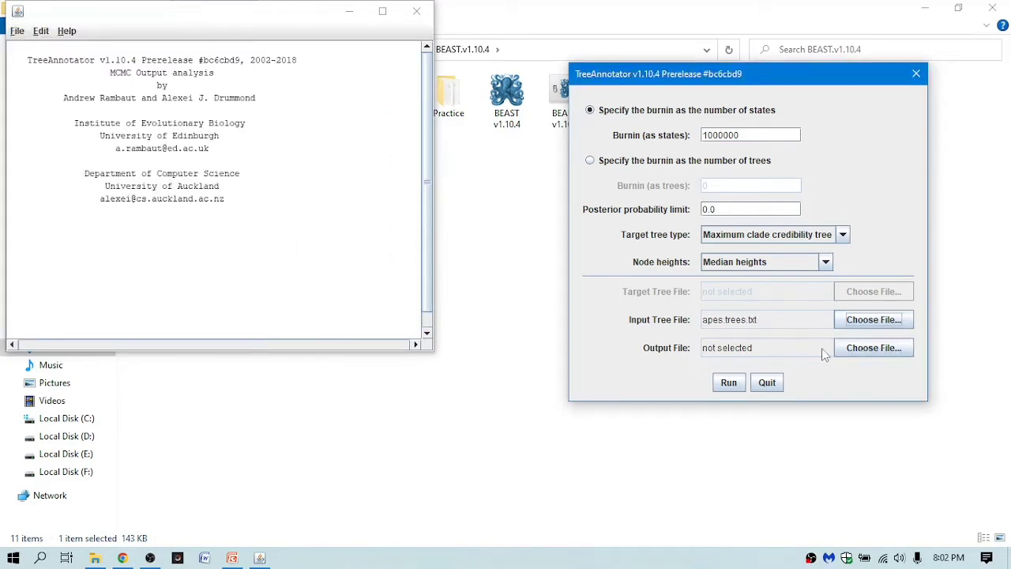
# Step: Set the output file to apes.MCMC.tree in the Practice folder and run TreeAnnotator
pyautogui.click(862, 349)
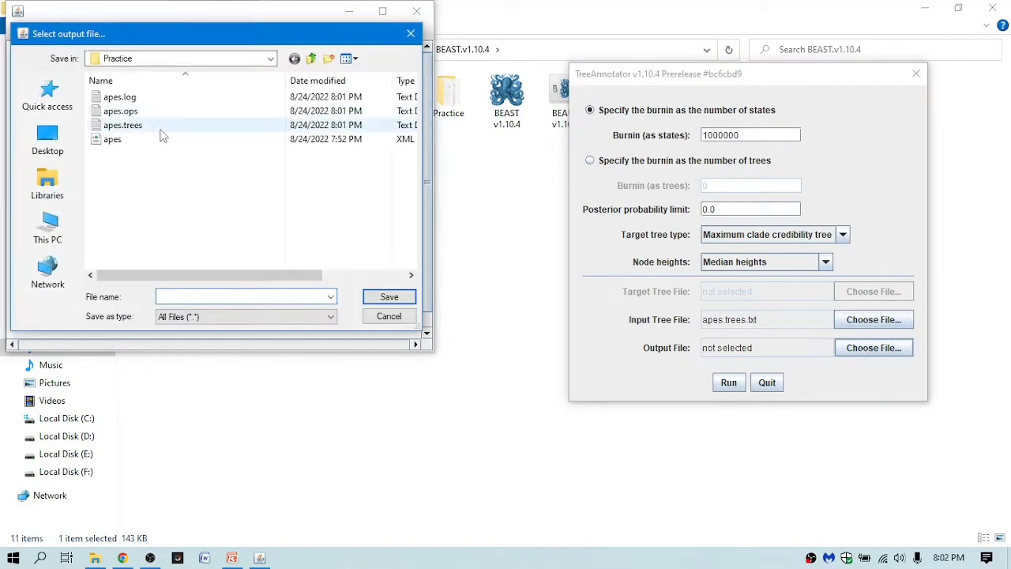
pyautogui.click(157, 130)
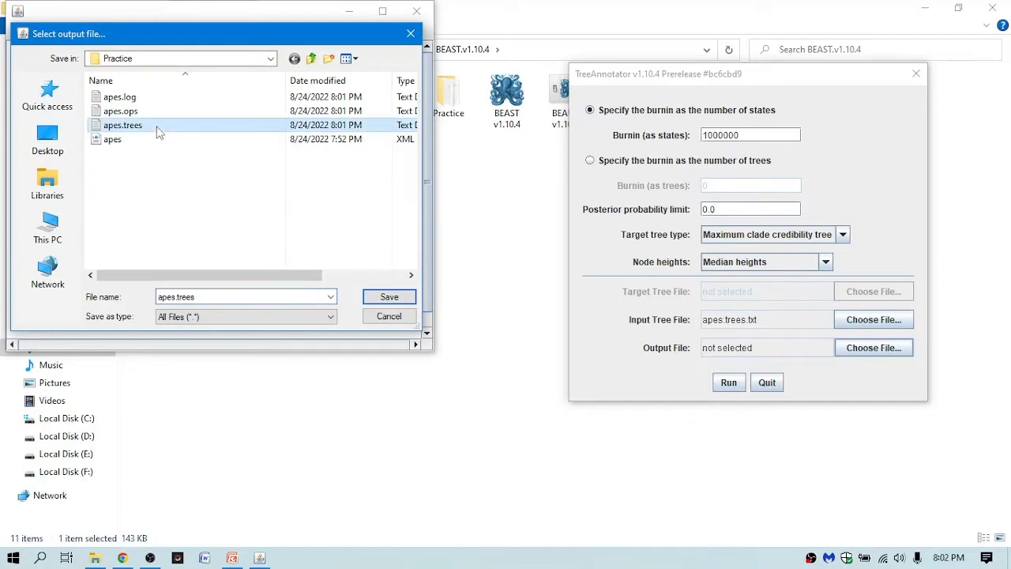
pyautogui.doubleClick(177, 298)
pyautogui.click(178, 297)
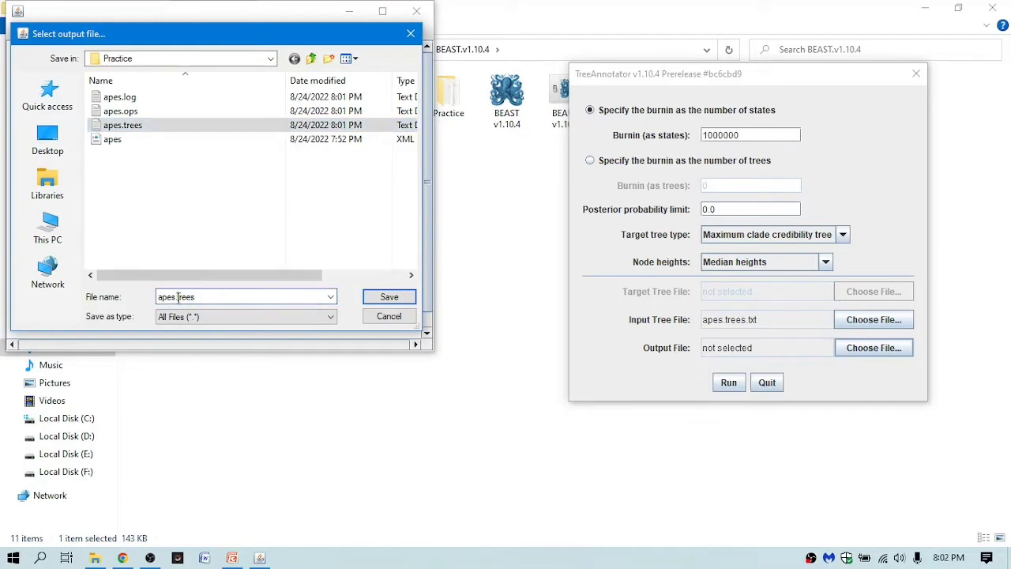
pyautogui.write('MCMC.')
pyautogui.write('.')
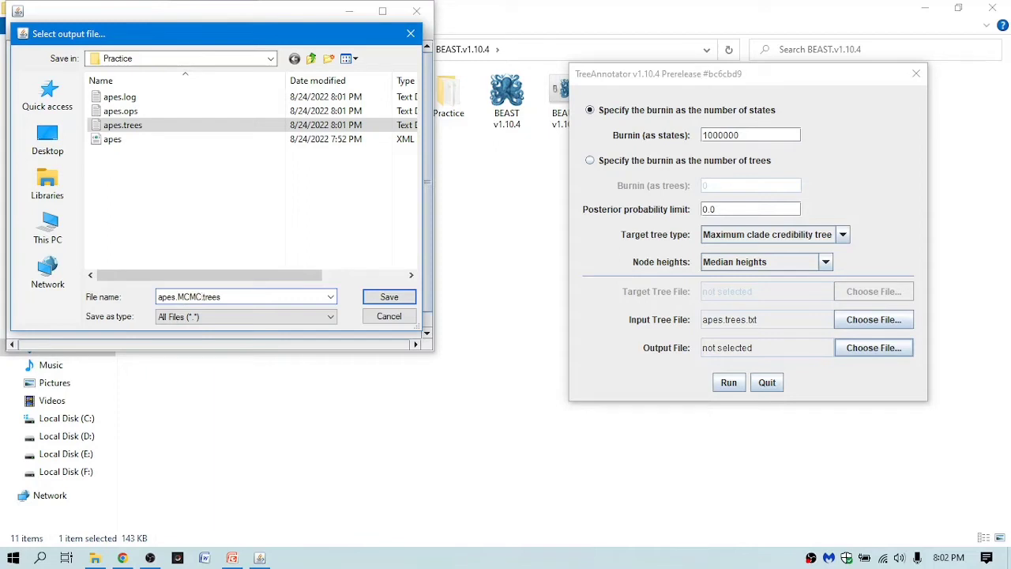
pyautogui.click(235, 300)
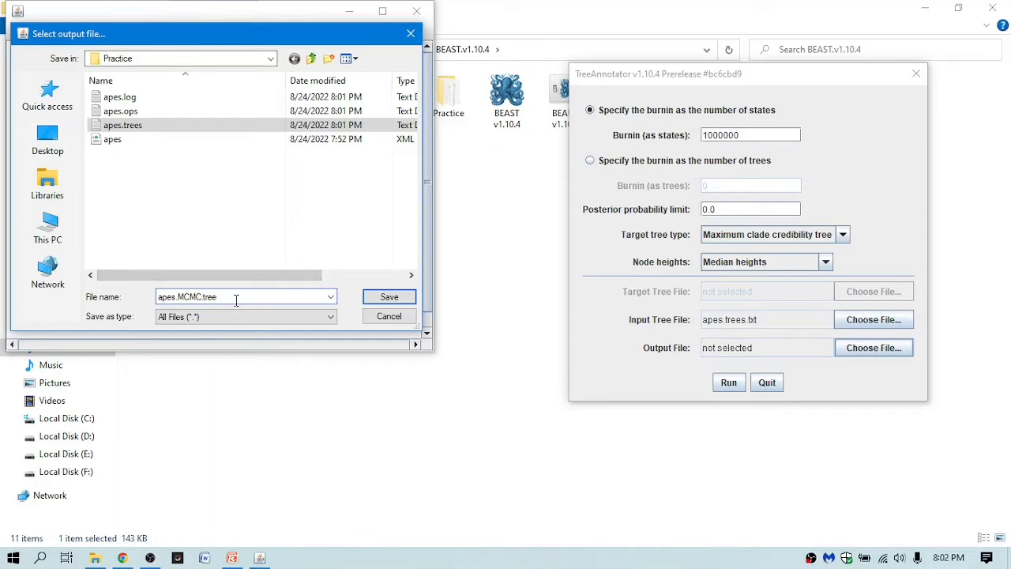
pyautogui.click(390, 296)
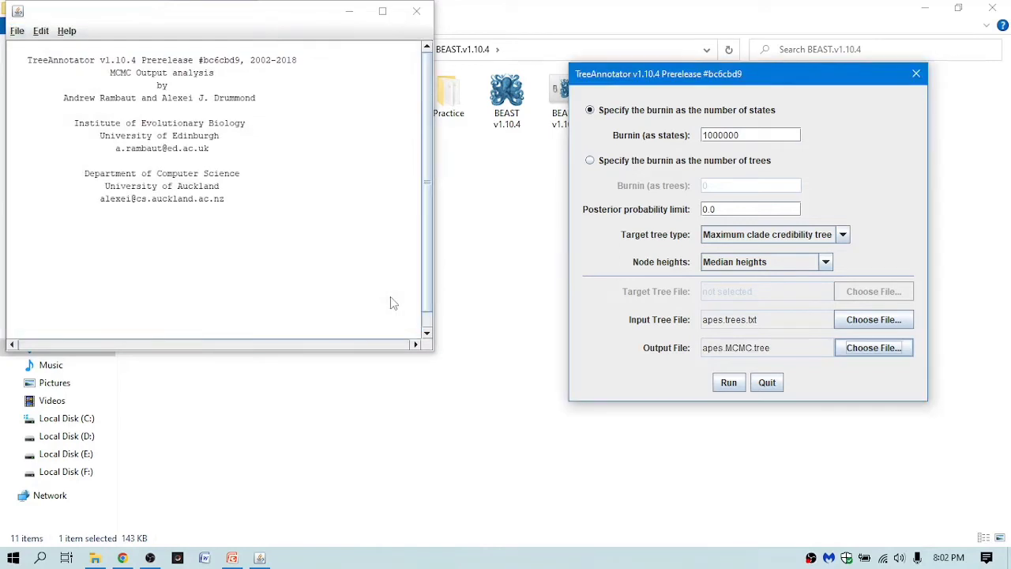
pyautogui.click(728, 383)
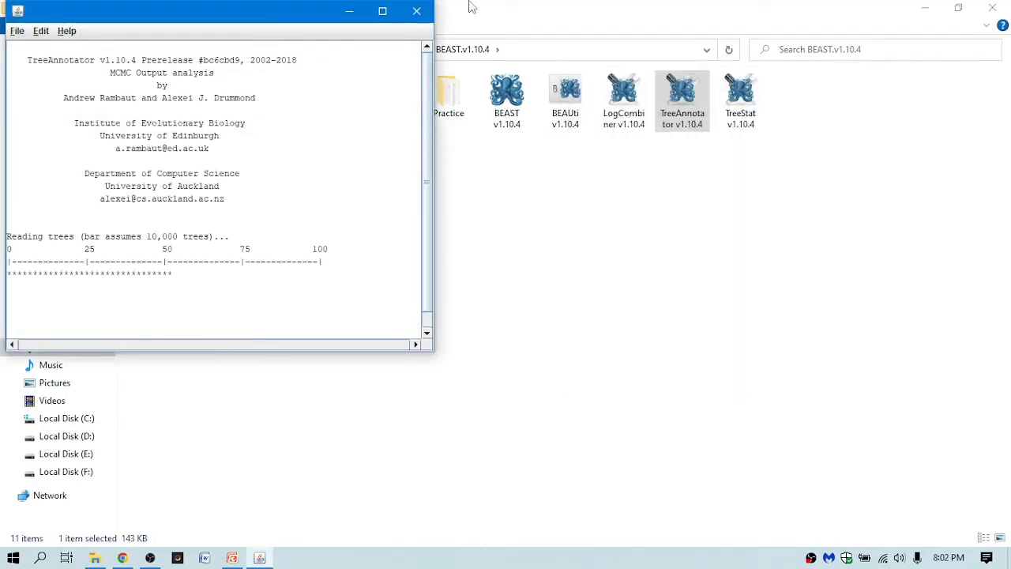
# Step: Close the TreeAnnotator output once the run has finished and launch Tracer v1.7.2 from the BEAST for BI folder
pyautogui.click(382, 11)
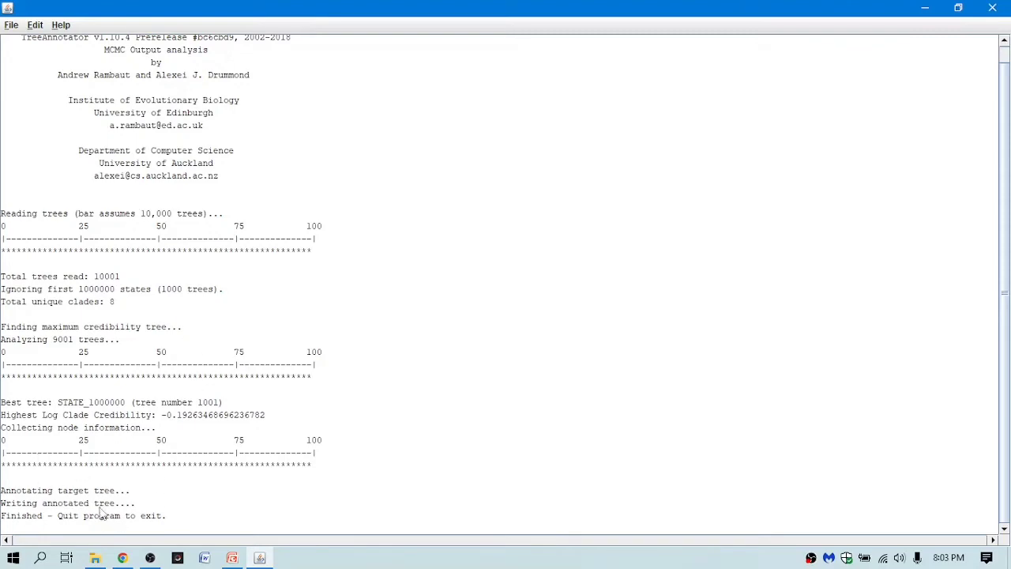
pyautogui.click(994, 8)
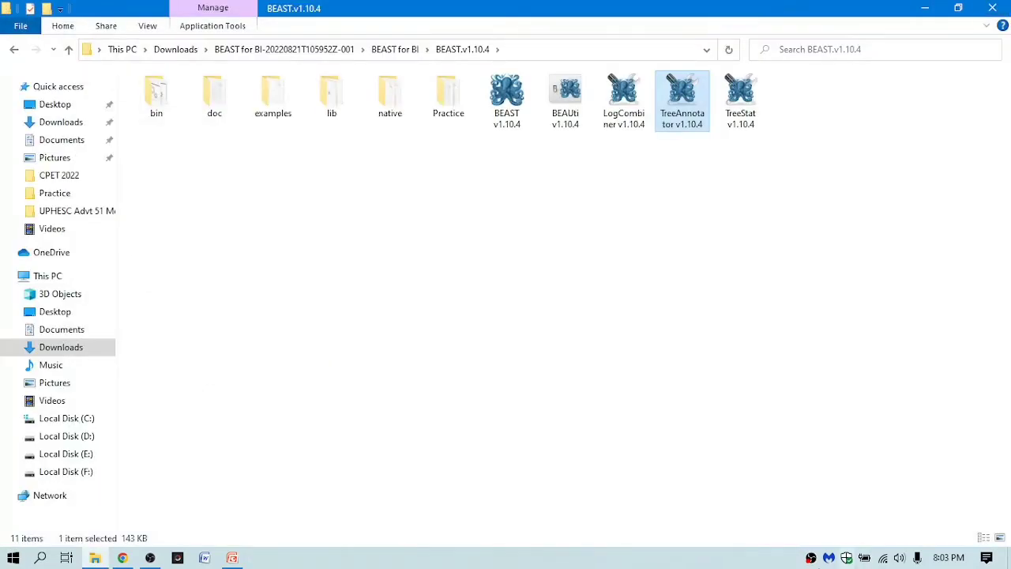
pyautogui.click(387, 53)
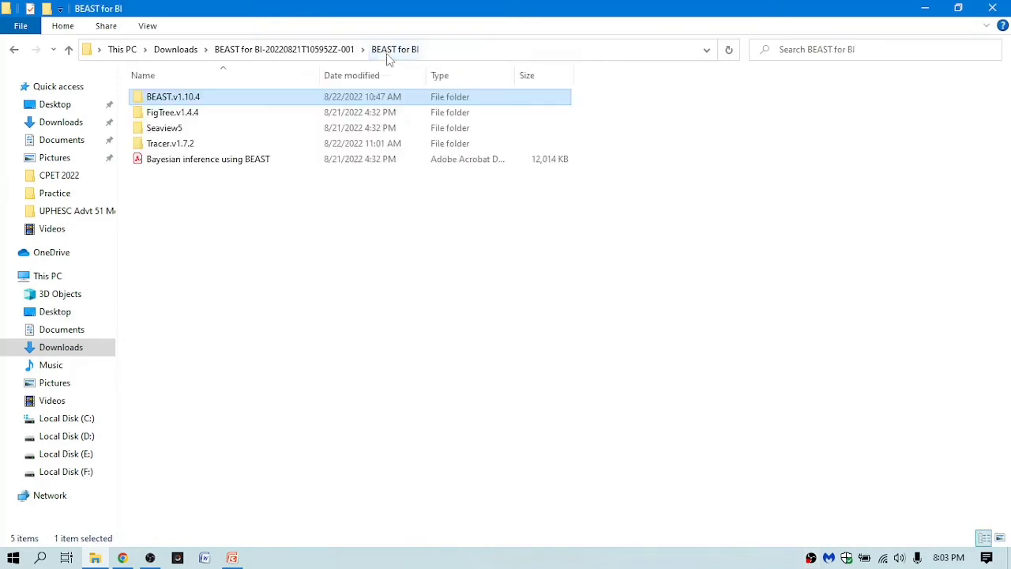
pyautogui.doubleClick(204, 144)
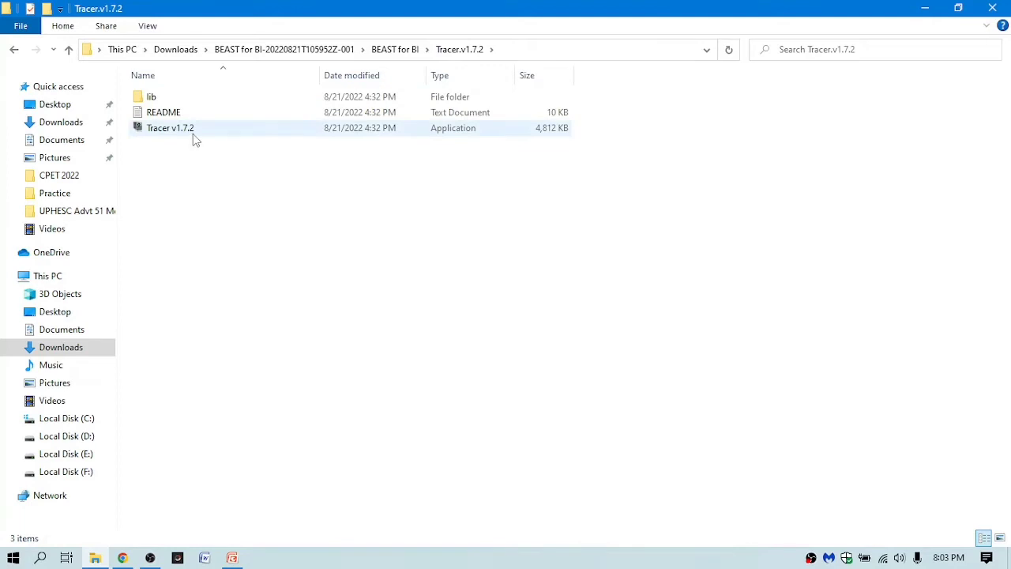
pyautogui.doubleClick(195, 136)
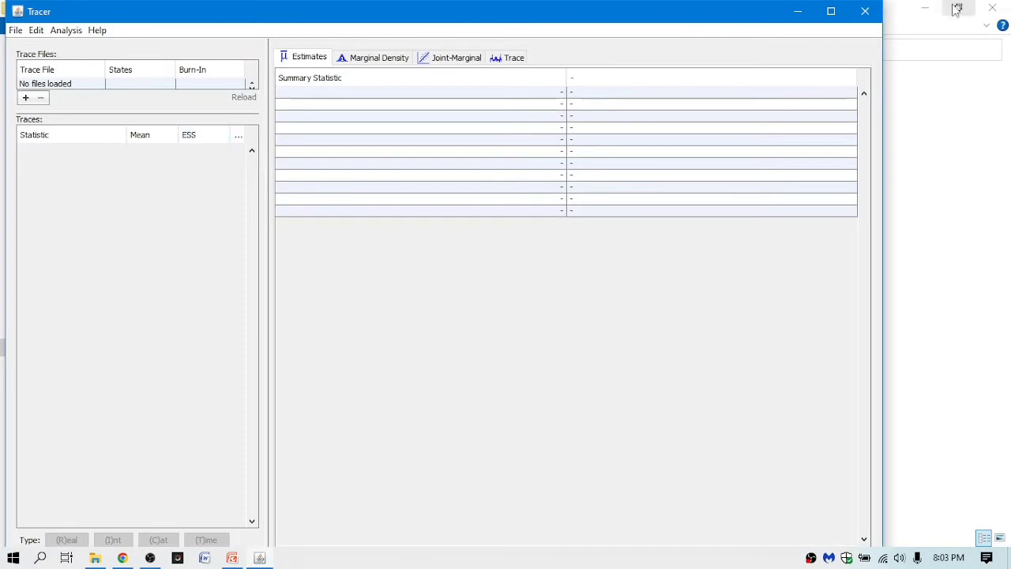
pyautogui.click(830, 12)
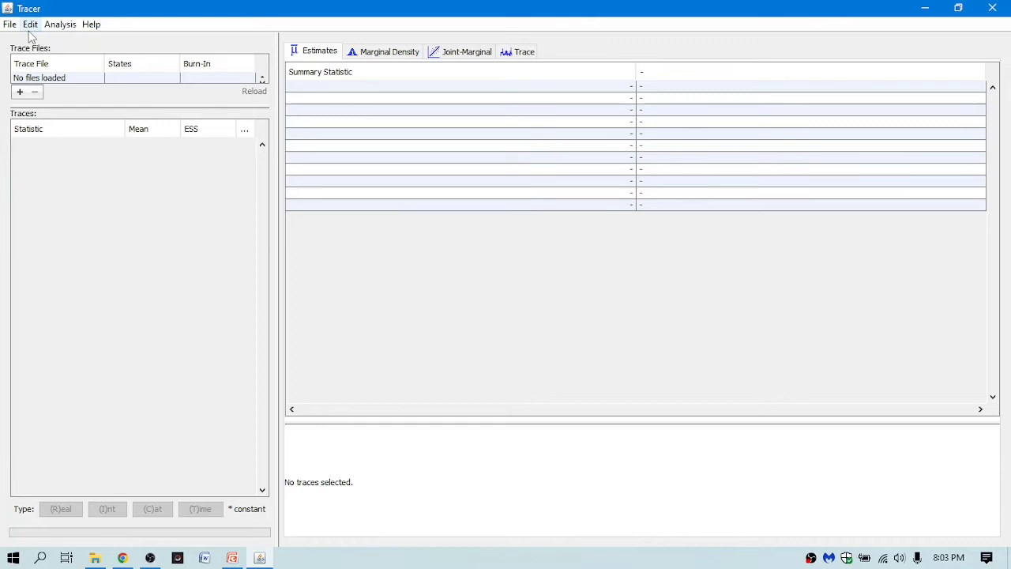
# Step: Import the trace file apes.log from the Practice folder inside BEAST.v1.10.4 in Downloads
pyautogui.click(10, 25)
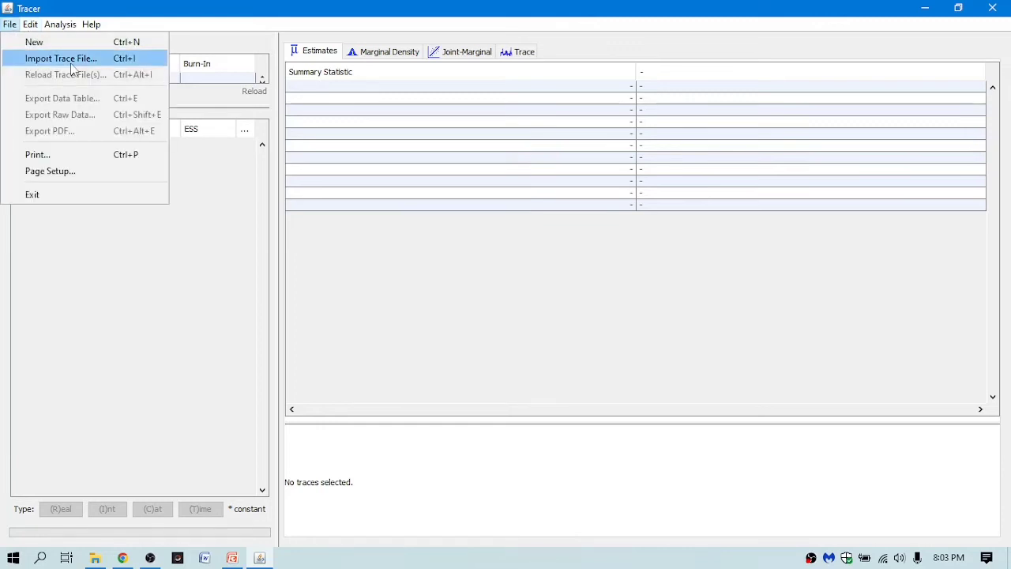
pyautogui.click(70, 59)
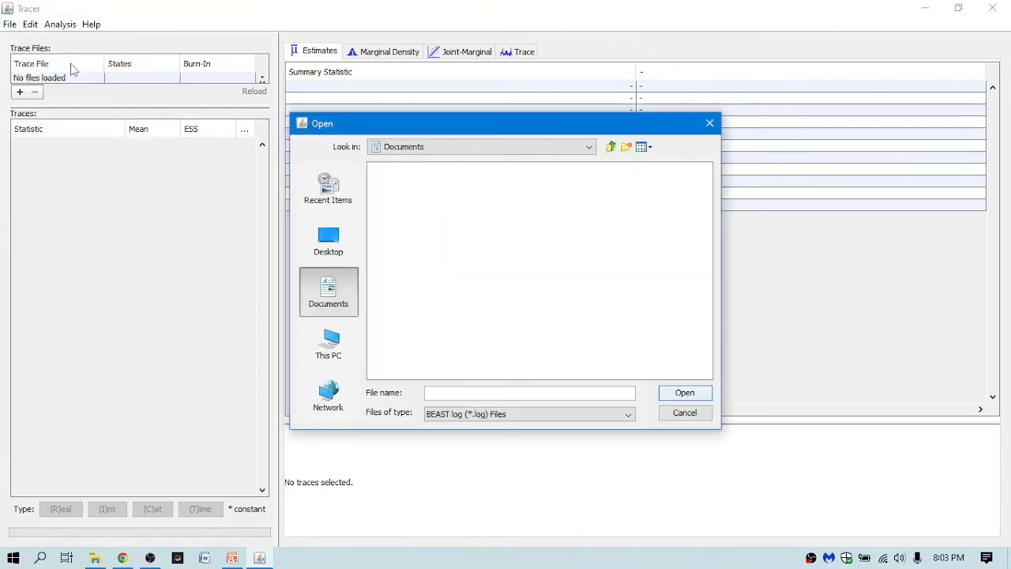
pyautogui.click(331, 346)
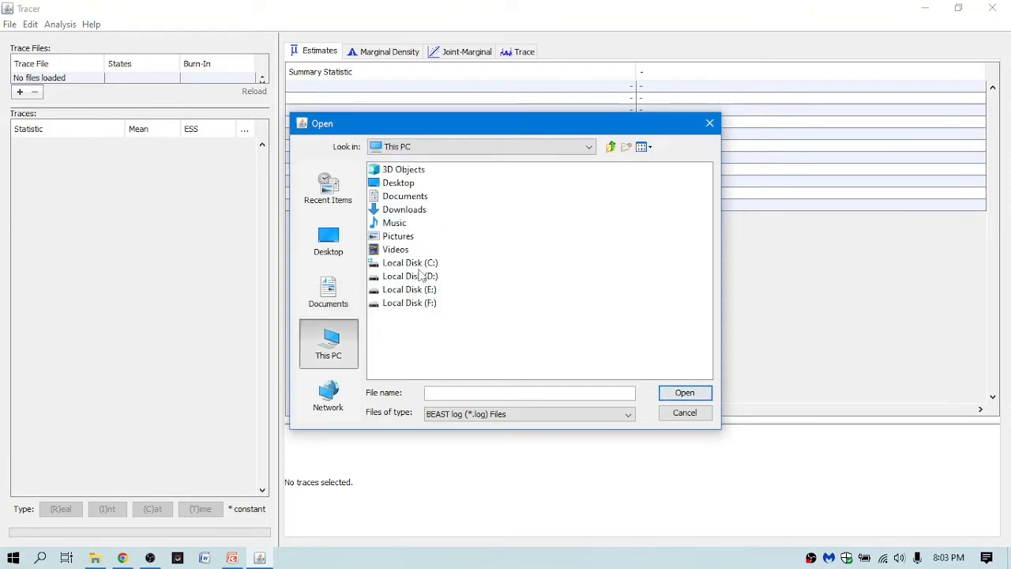
pyautogui.doubleClick(418, 211)
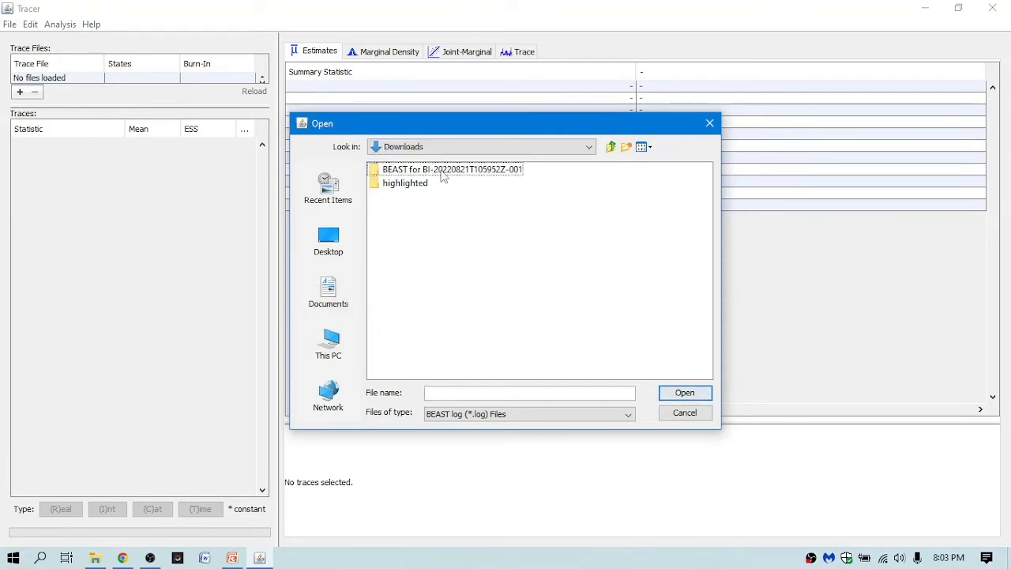
pyautogui.doubleClick(442, 169)
pyautogui.doubleClick(422, 175)
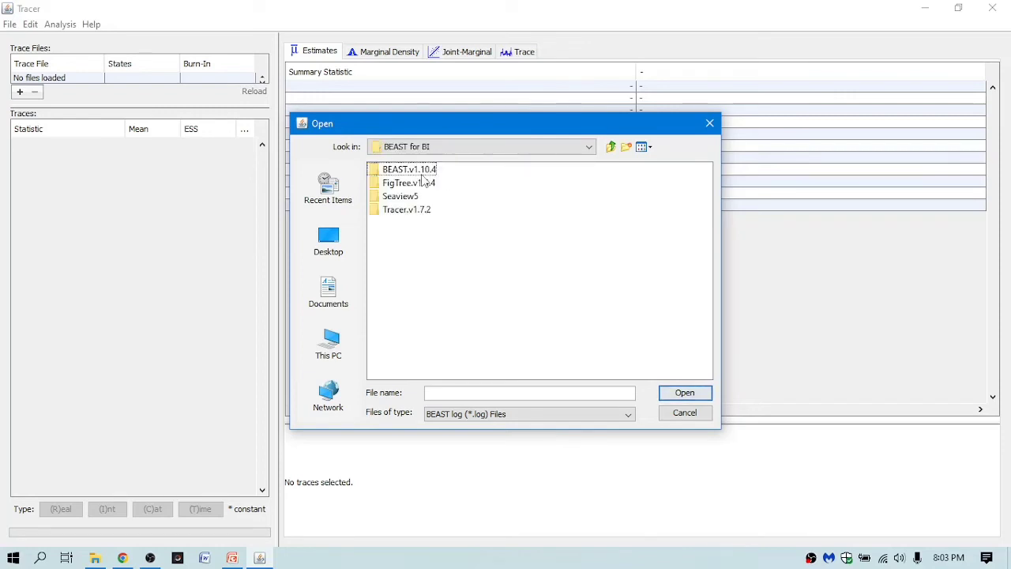
pyautogui.doubleClick(420, 172)
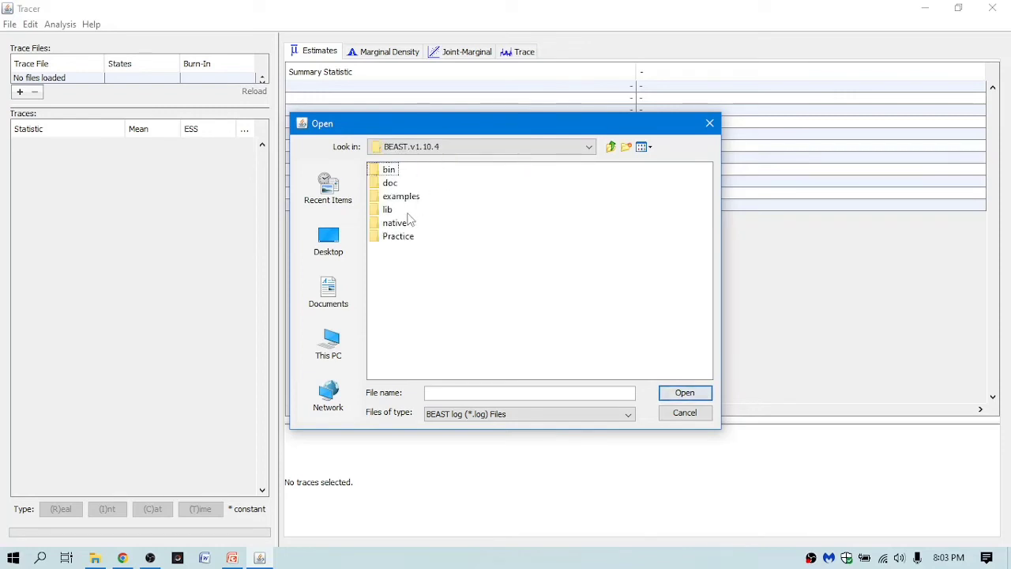
pyautogui.doubleClick(406, 237)
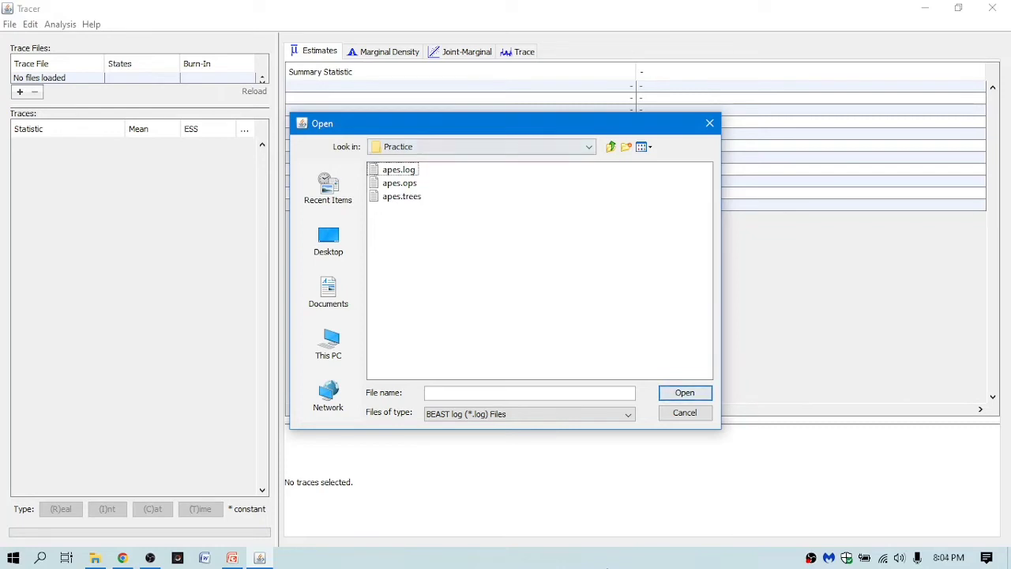
pyautogui.click(412, 172)
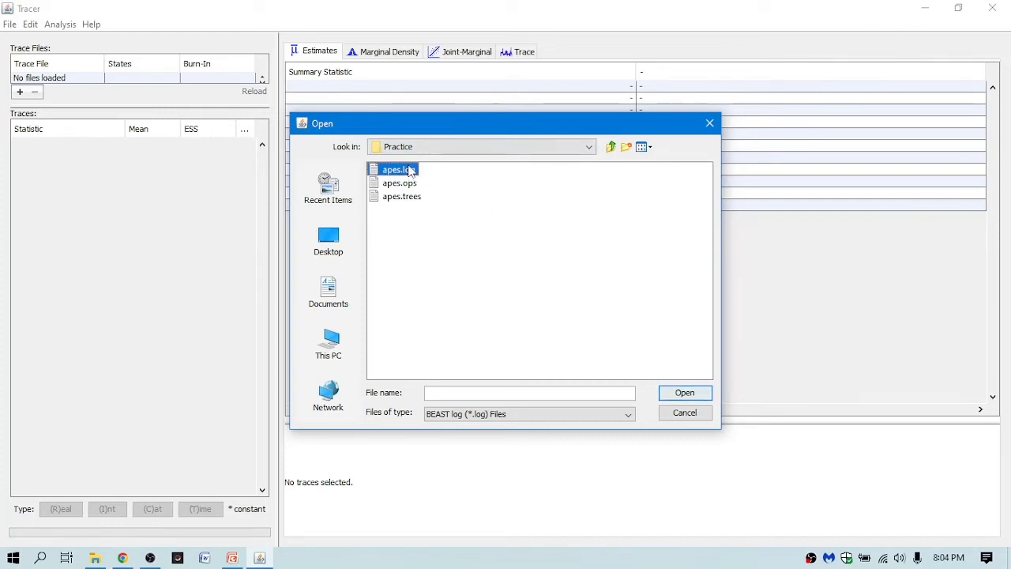
pyautogui.click(685, 394)
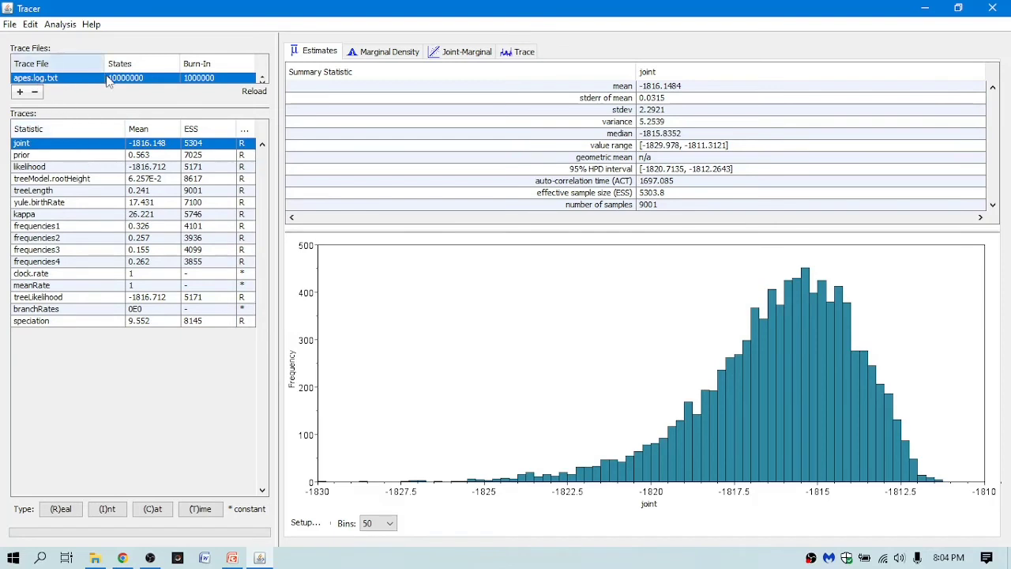
# Step: Examine the trace plot of the joint statistic across the sampled states, including the burn-in, and close Tracer
pyautogui.click(518, 52)
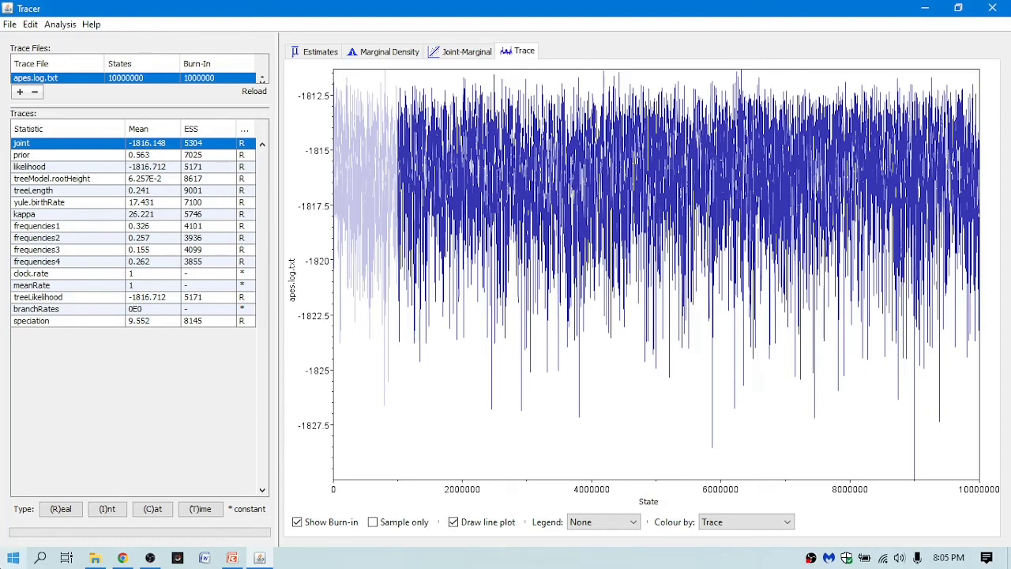
pyautogui.moveTo(105, 555)
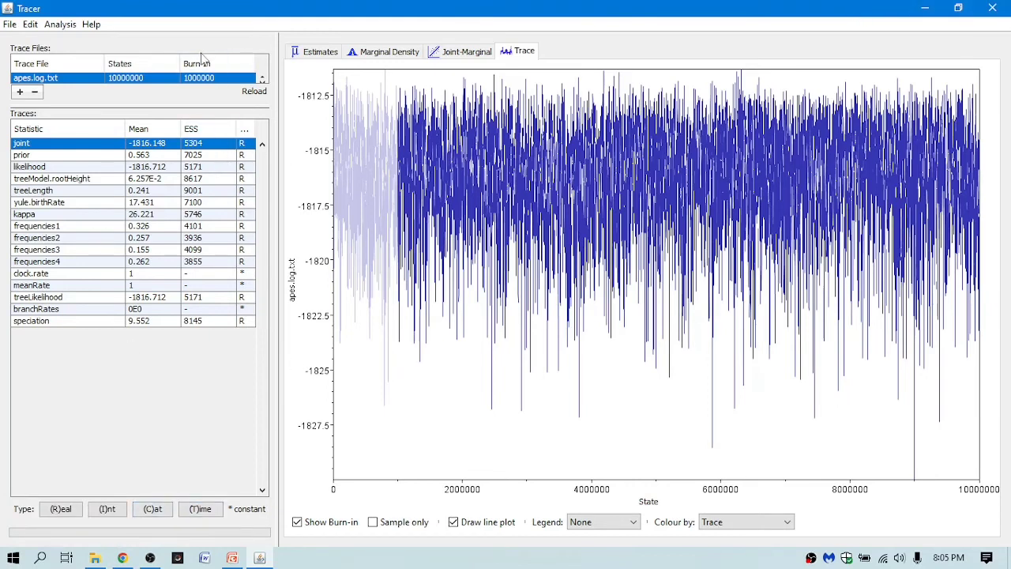
pyautogui.click(1003, 8)
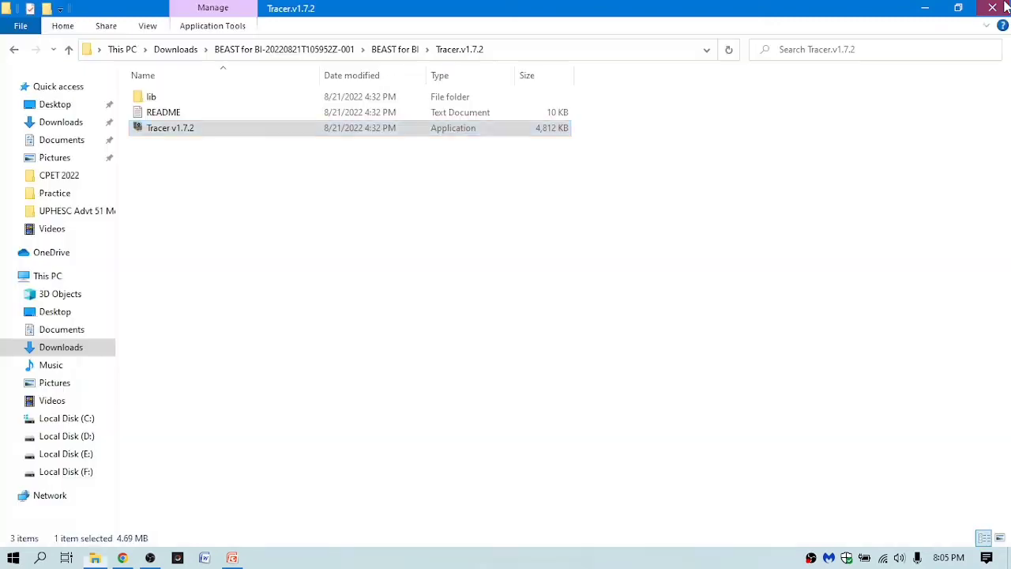
pyautogui.click(388, 52)
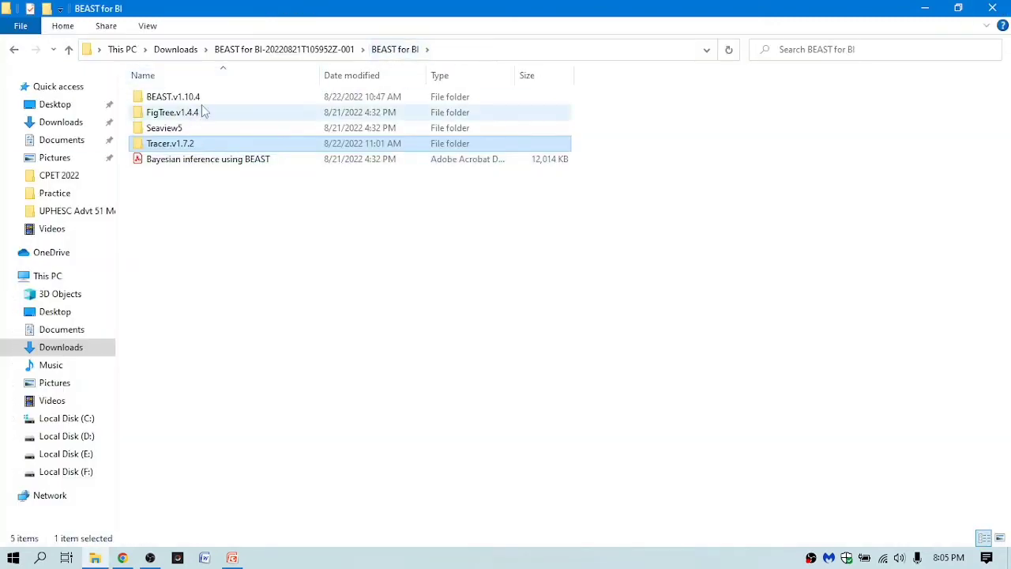
pyautogui.doubleClick(208, 97)
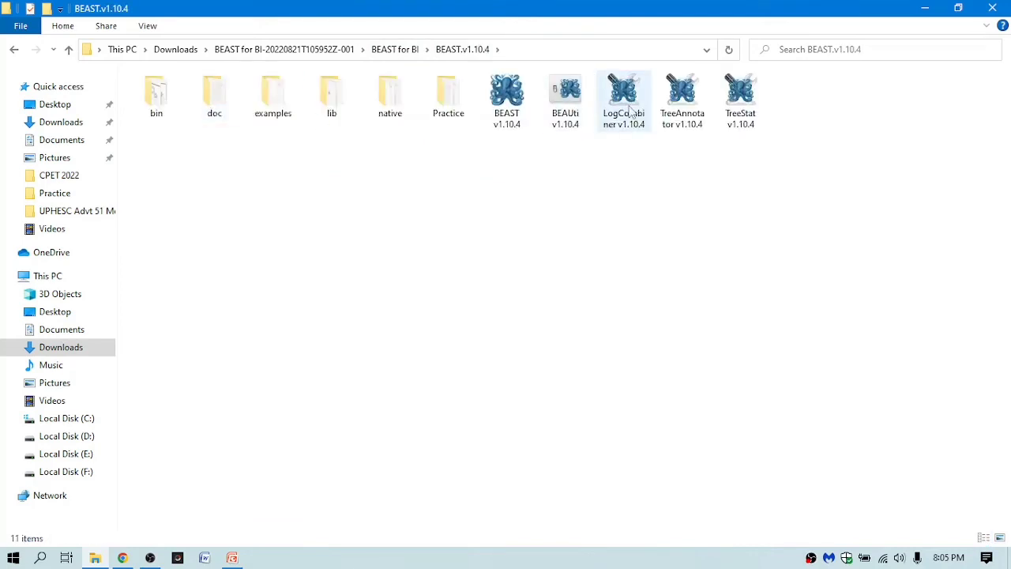
pyautogui.doubleClick(685, 124)
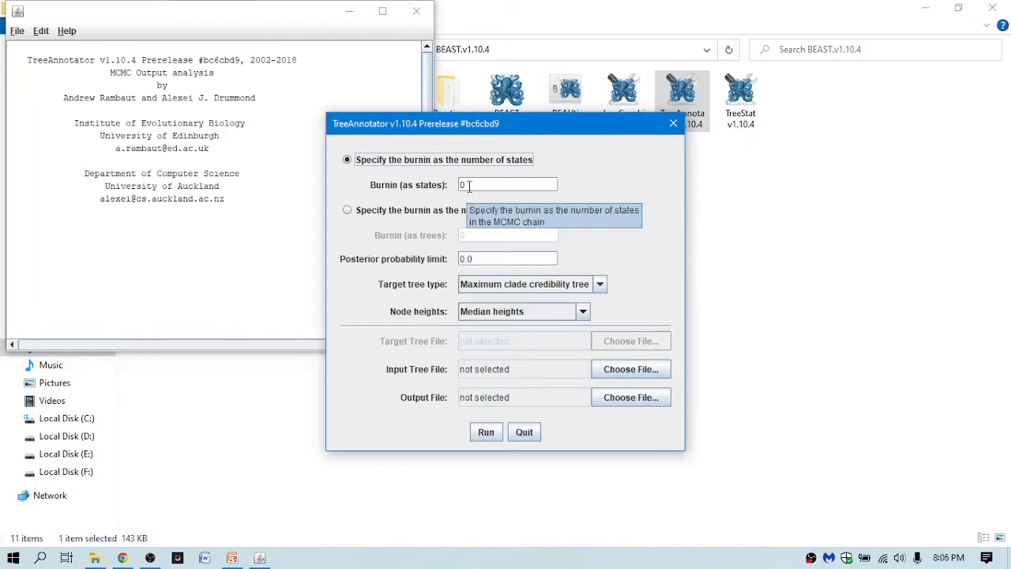
pyautogui.click(469, 186)
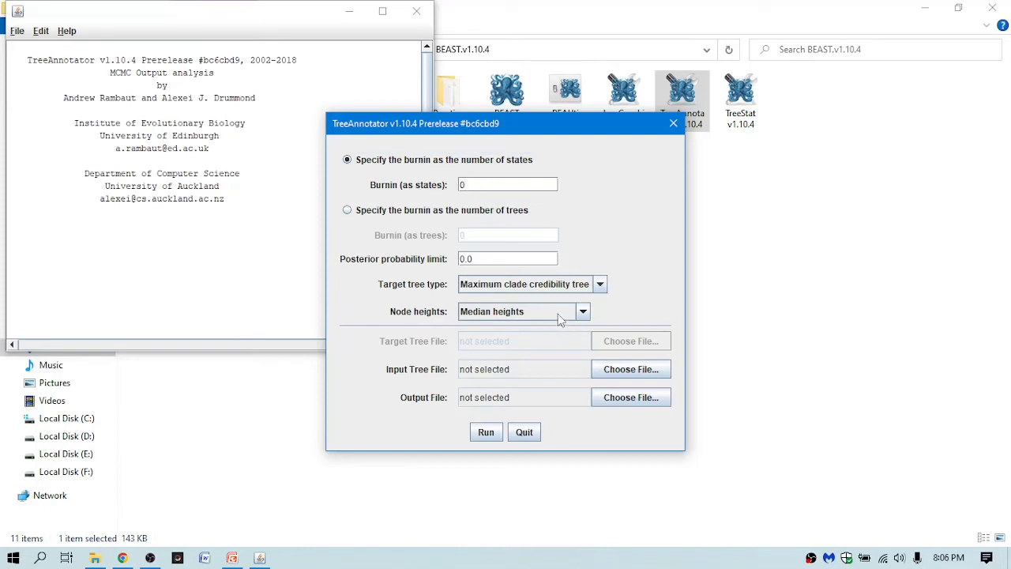
pyautogui.click(674, 124)
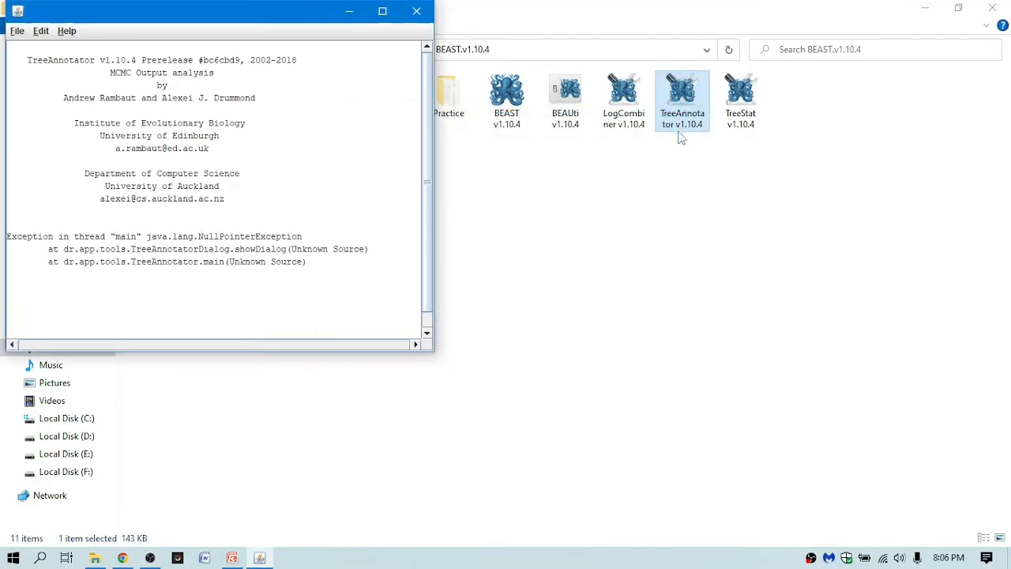
pyautogui.click(416, 11)
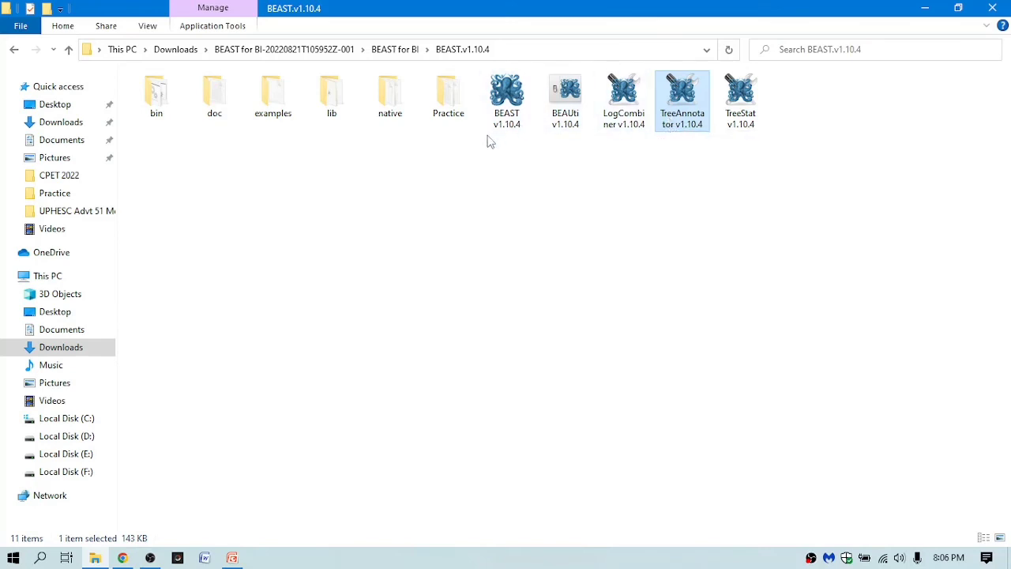
# Step: Launch FigTree v1.4.4 from its folder inside BEAST for BI
pyautogui.click(379, 51)
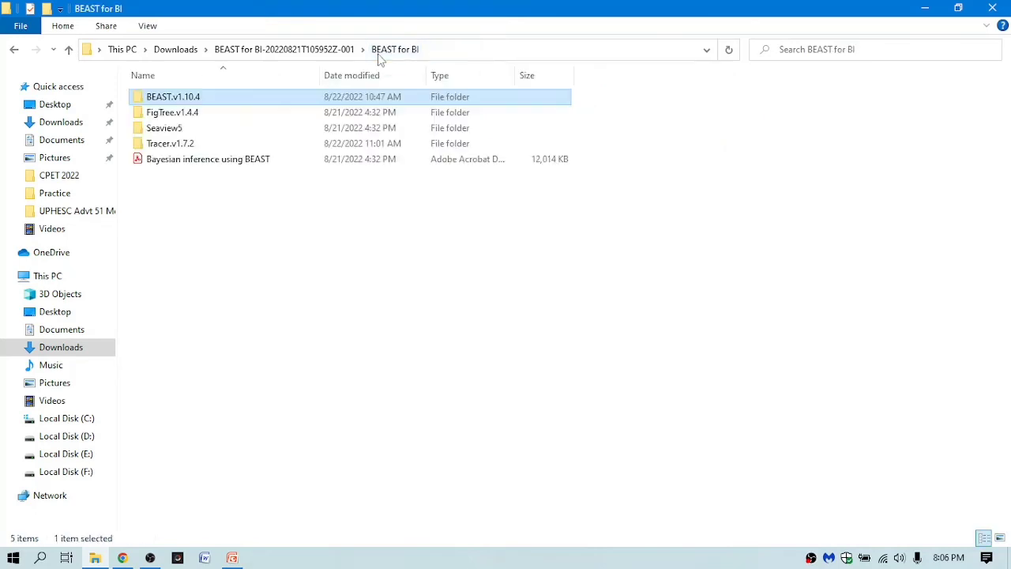
pyautogui.doubleClick(184, 117)
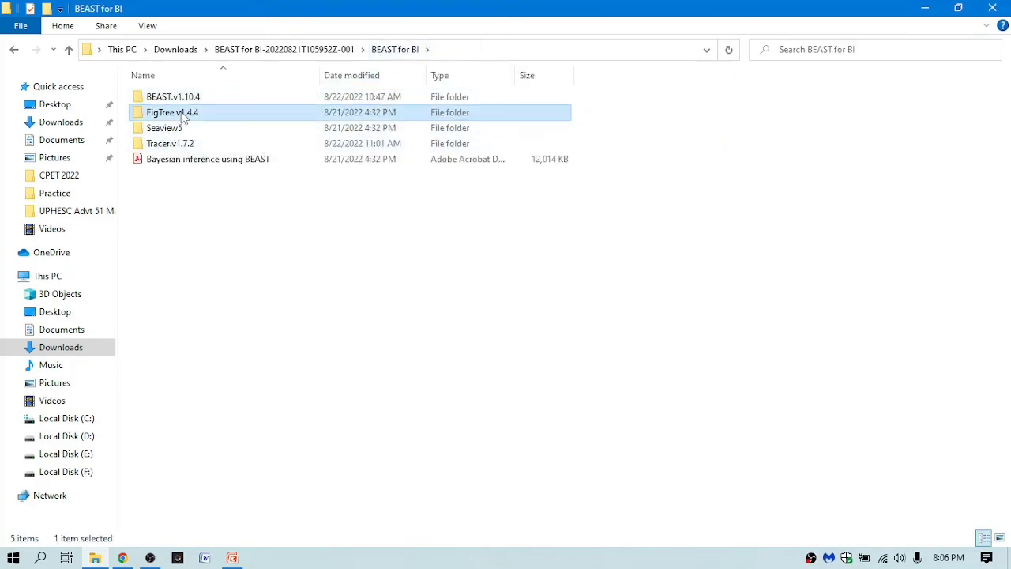
pyautogui.doubleClick(195, 99)
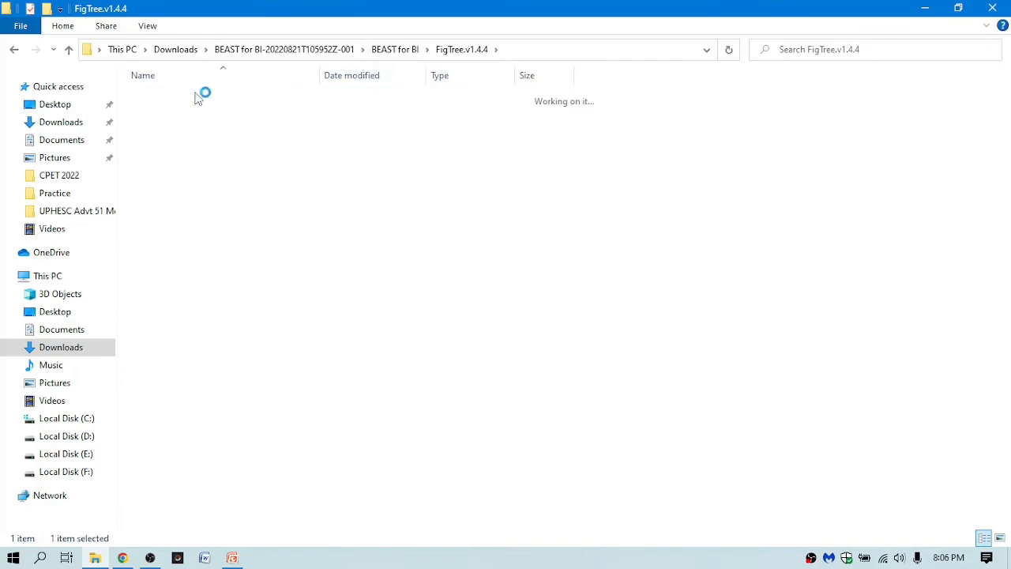
pyautogui.click(195, 129)
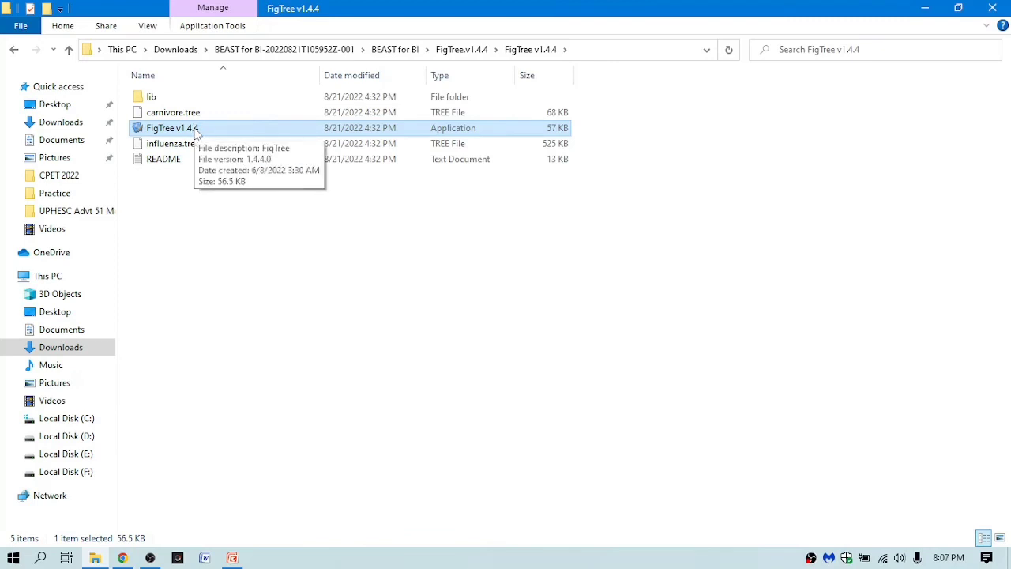
pyautogui.doubleClick(196, 130)
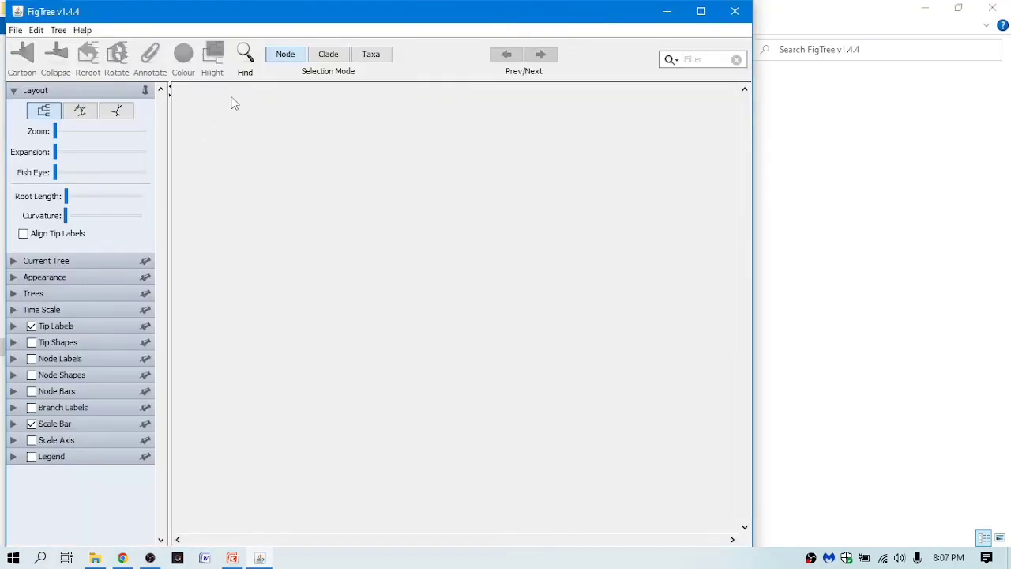
# Step: Open apes.MCMC.tree from the Practice folder in FigTree and enlarge the window to fill the screen
pyautogui.click(16, 30)
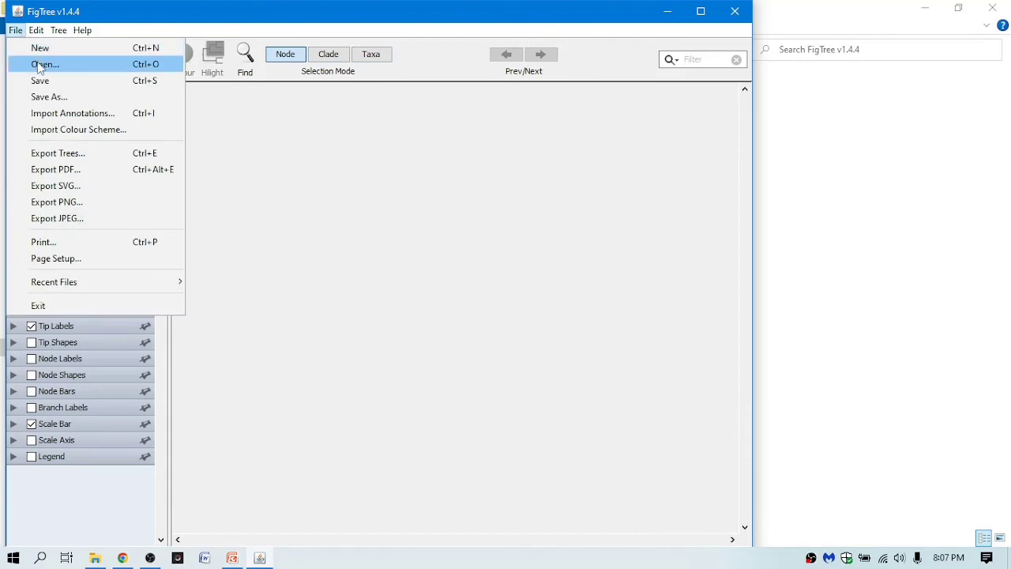
pyautogui.click(42, 65)
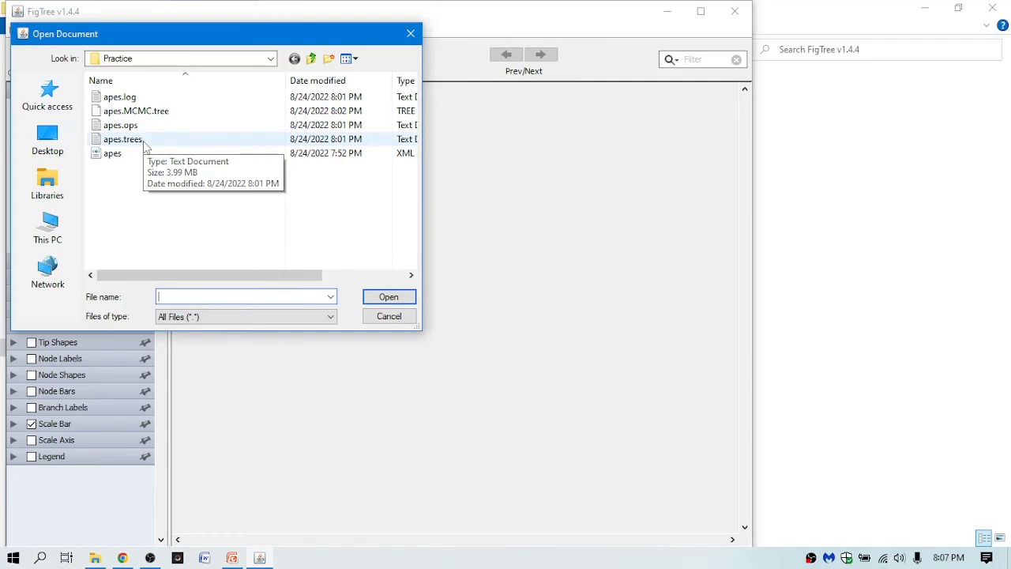
pyautogui.click(146, 115)
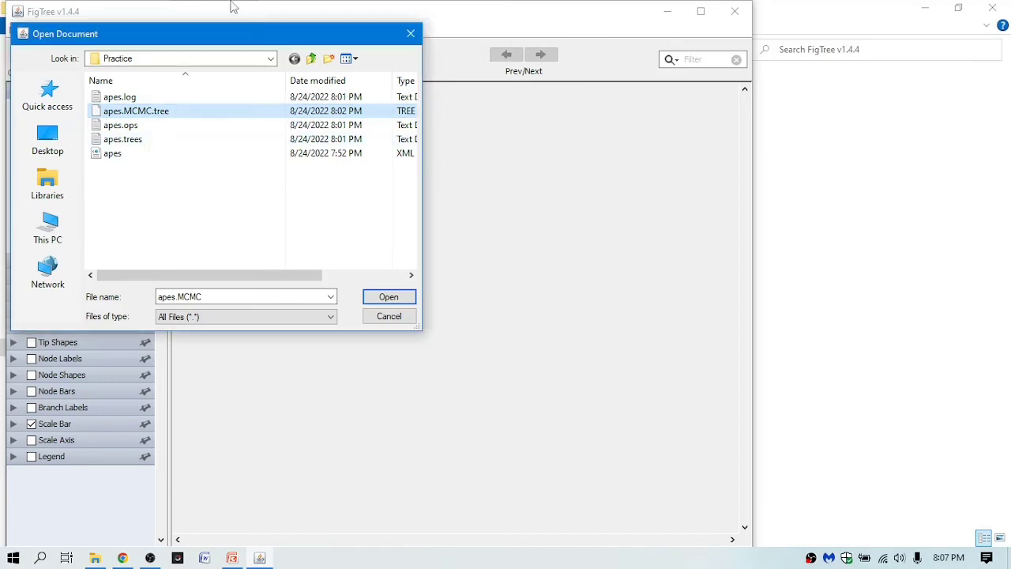
pyautogui.click(401, 296)
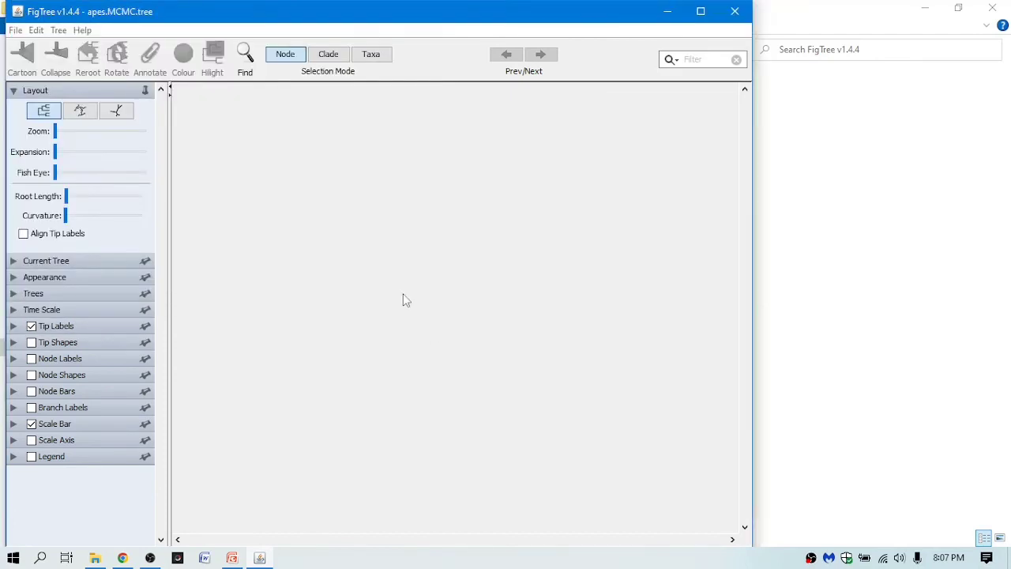
pyautogui.click(699, 11)
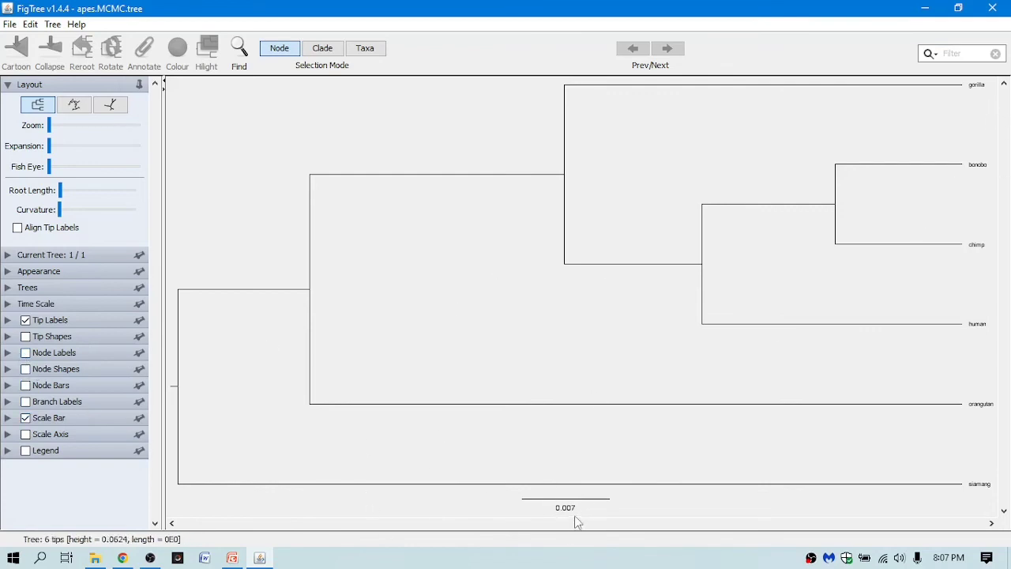
# Step: Turn on the node labels of the tree and have them display the posterior values
pyautogui.click(26, 354)
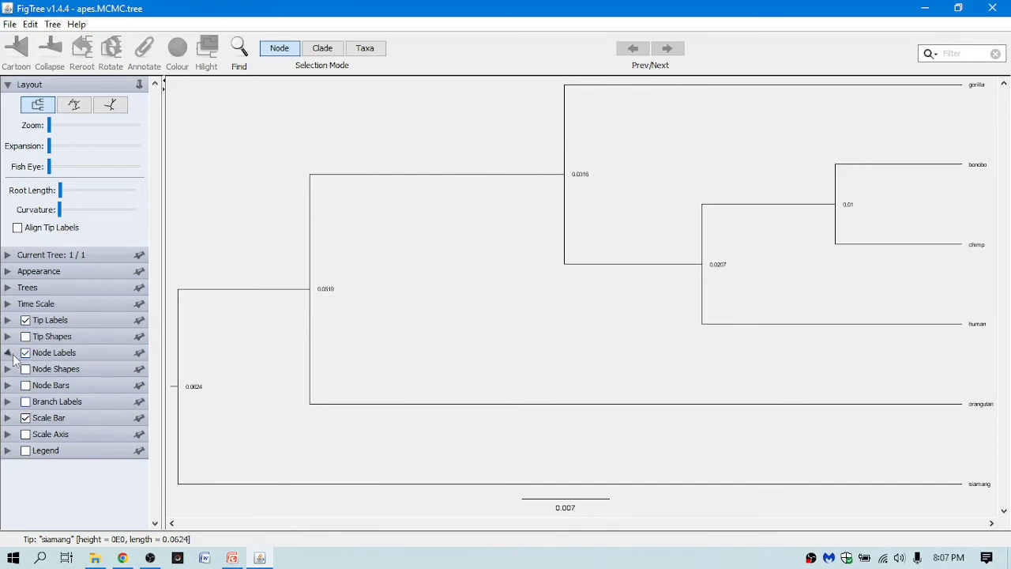
pyautogui.click(9, 354)
pyautogui.click(98, 370)
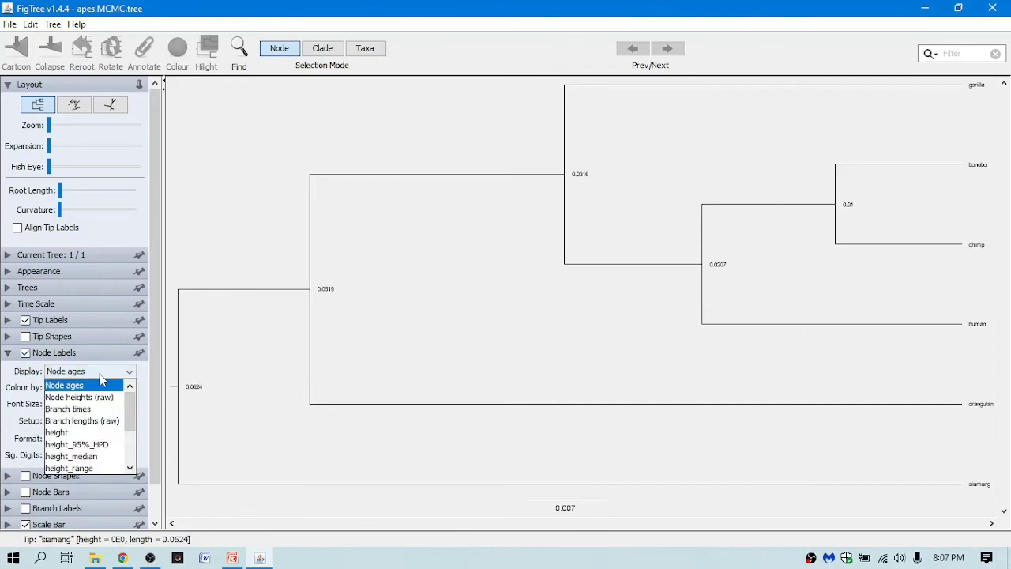
pyautogui.scroll(-2, 85, 434)
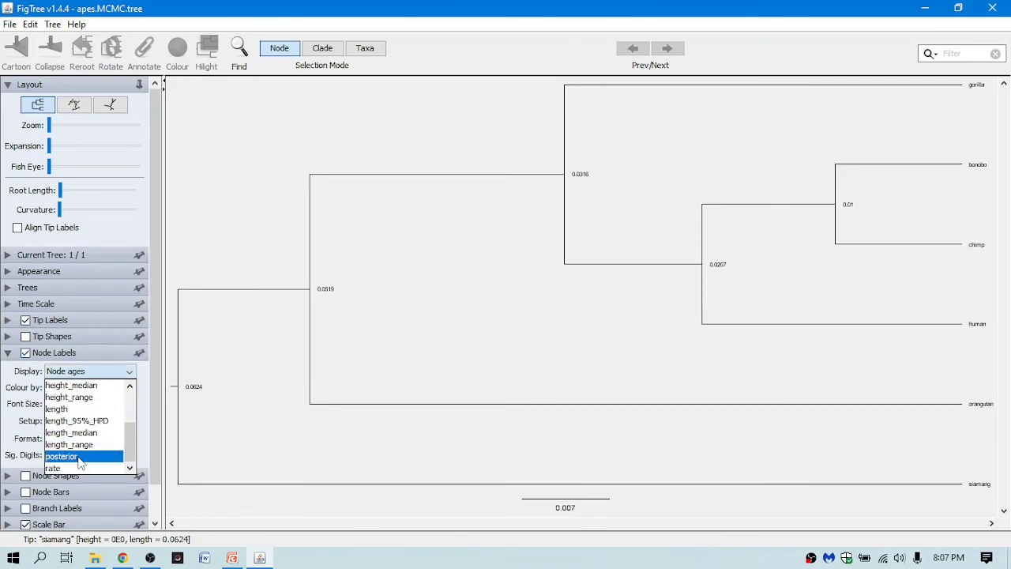
pyautogui.click(82, 456)
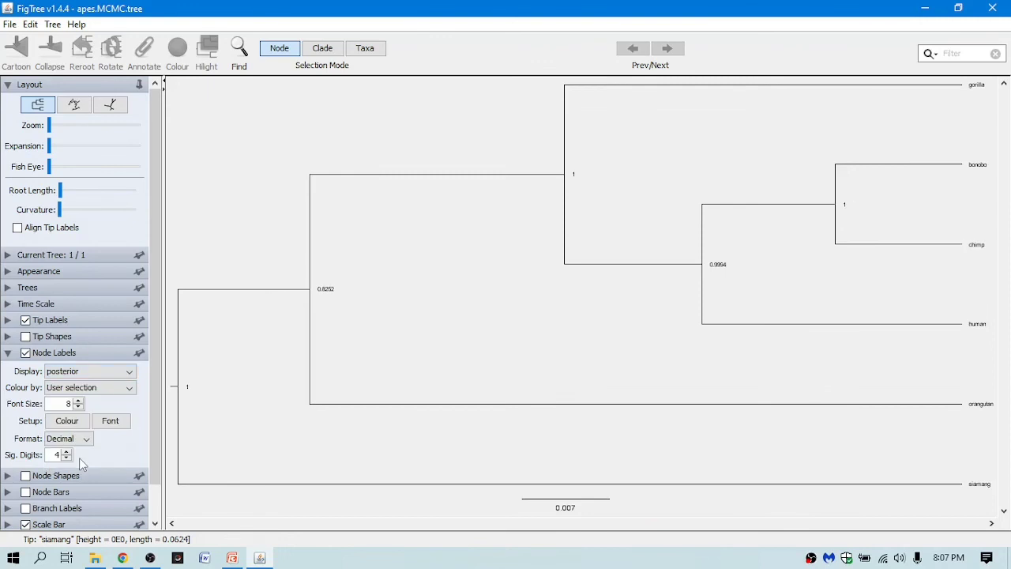
# Step: Set the font size of the node labels to 12 and collapse their settings
pyautogui.scroll(-1, 79, 457)
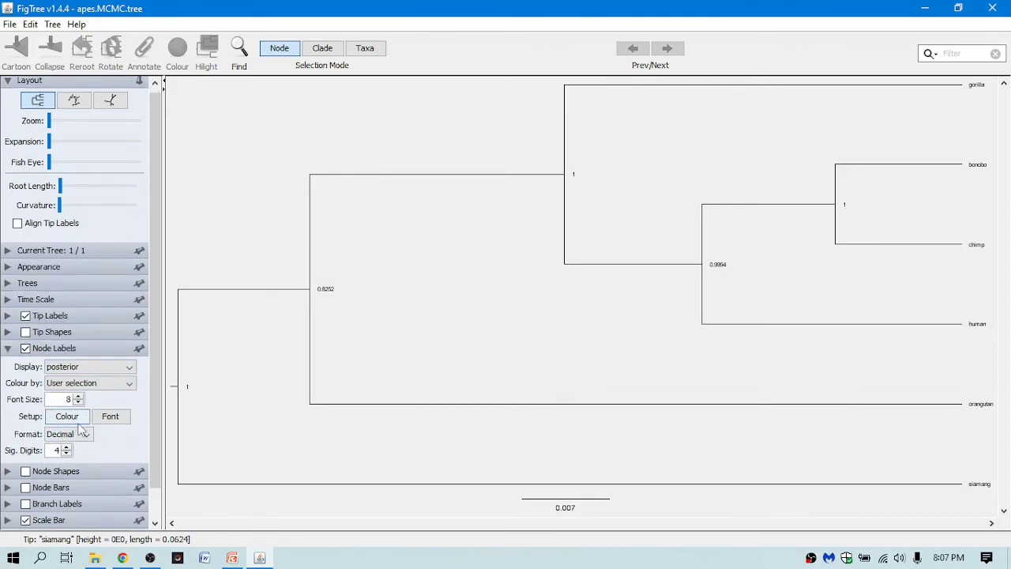
pyautogui.click(78, 396)
pyautogui.click(78, 397)
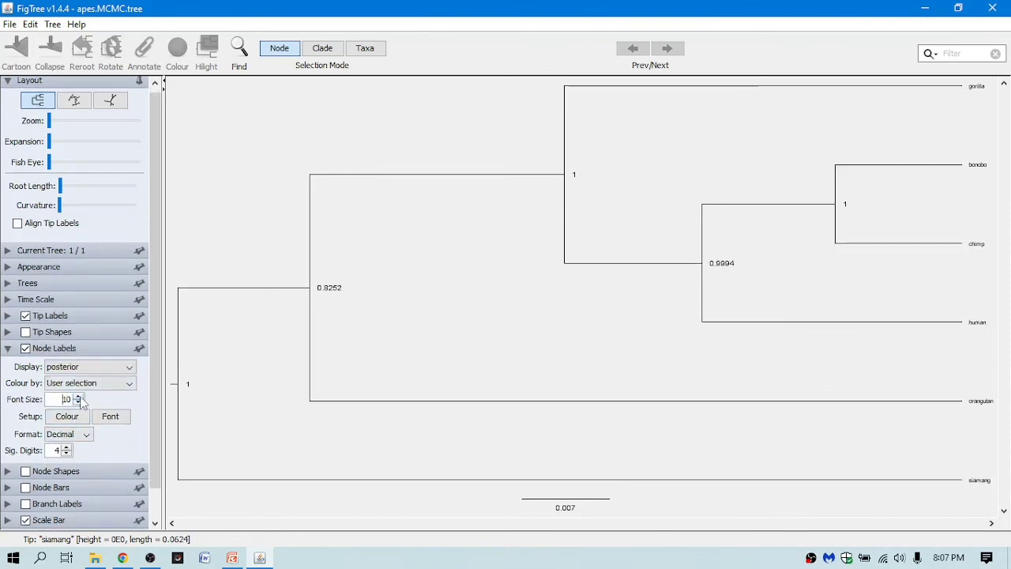
pyautogui.click(78, 397)
pyautogui.click(78, 397)
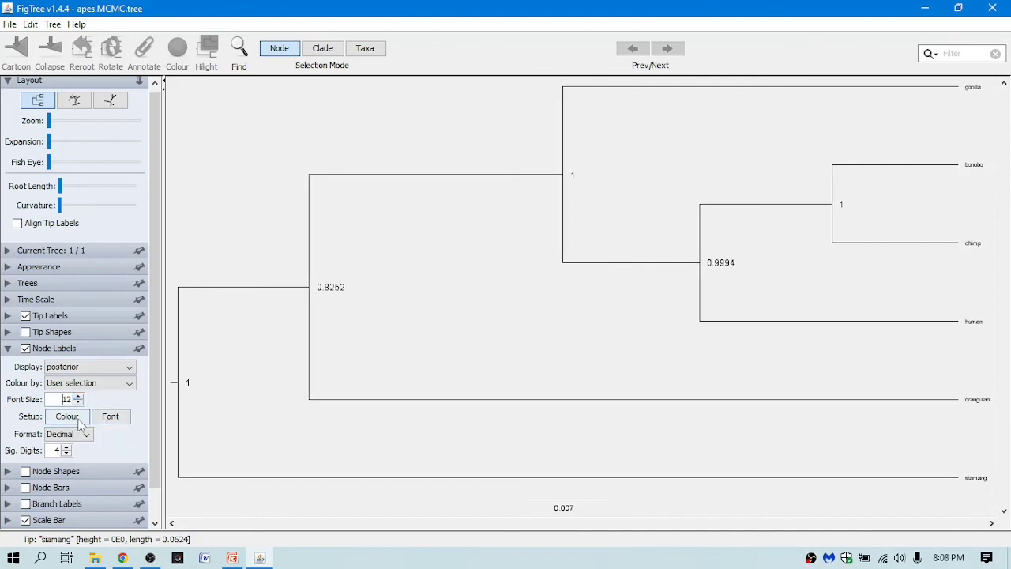
pyautogui.click(8, 349)
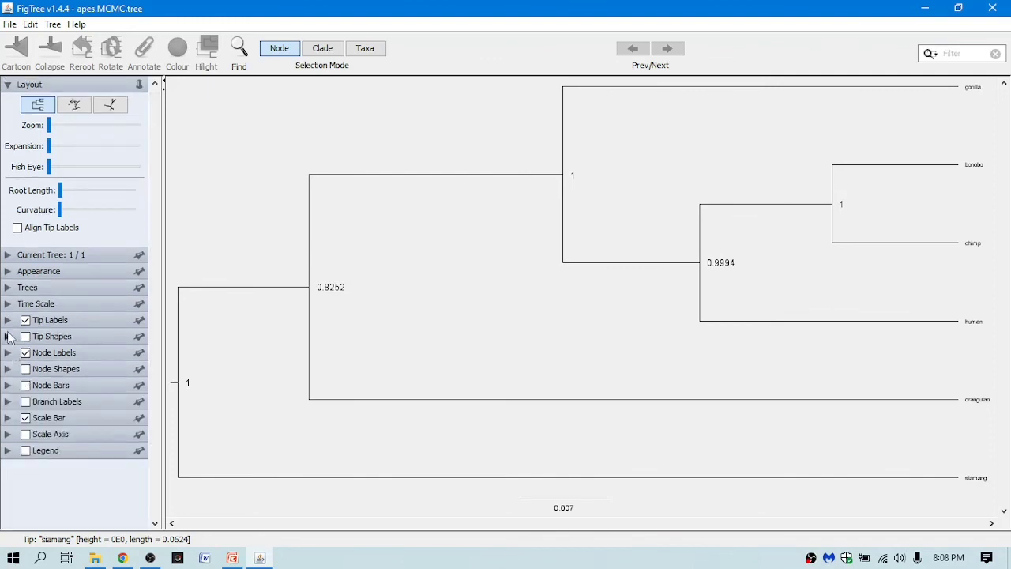
# Step: Set the font size of the tip labels to 22 and collapse their settings
pyautogui.click(8, 321)
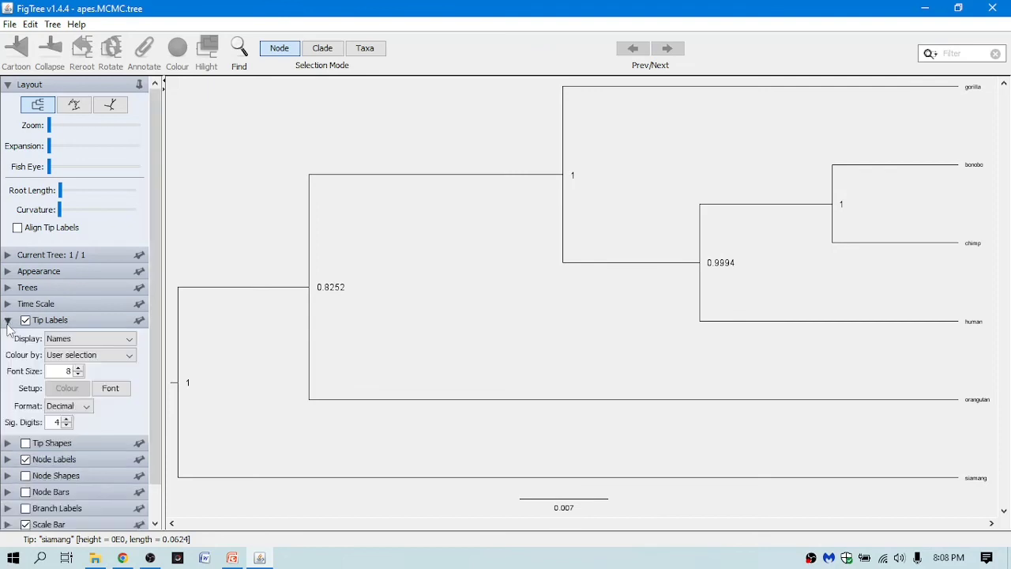
pyautogui.moveTo(82, 368); pyautogui.dragTo(82, 368)
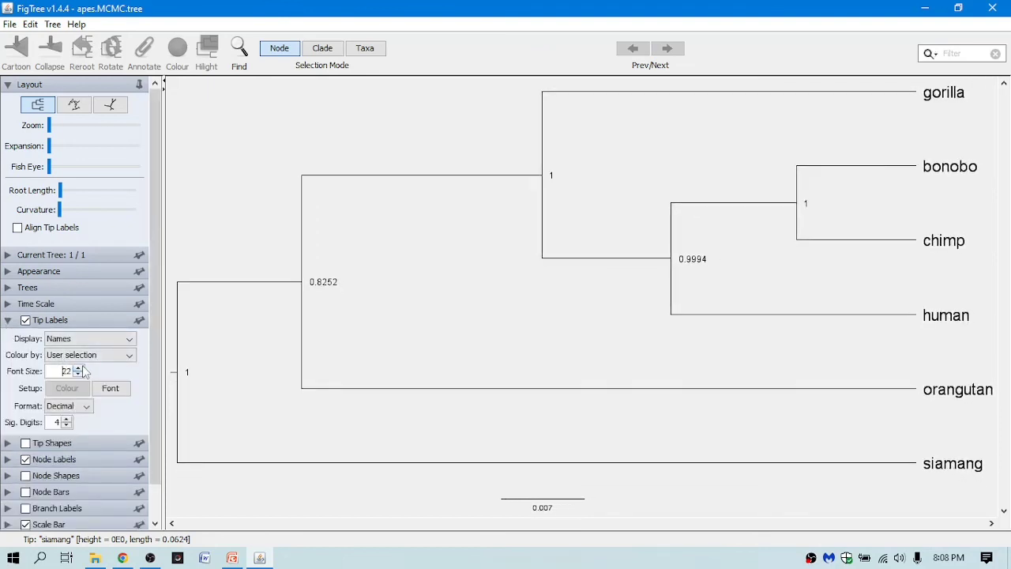
pyautogui.click(8, 320)
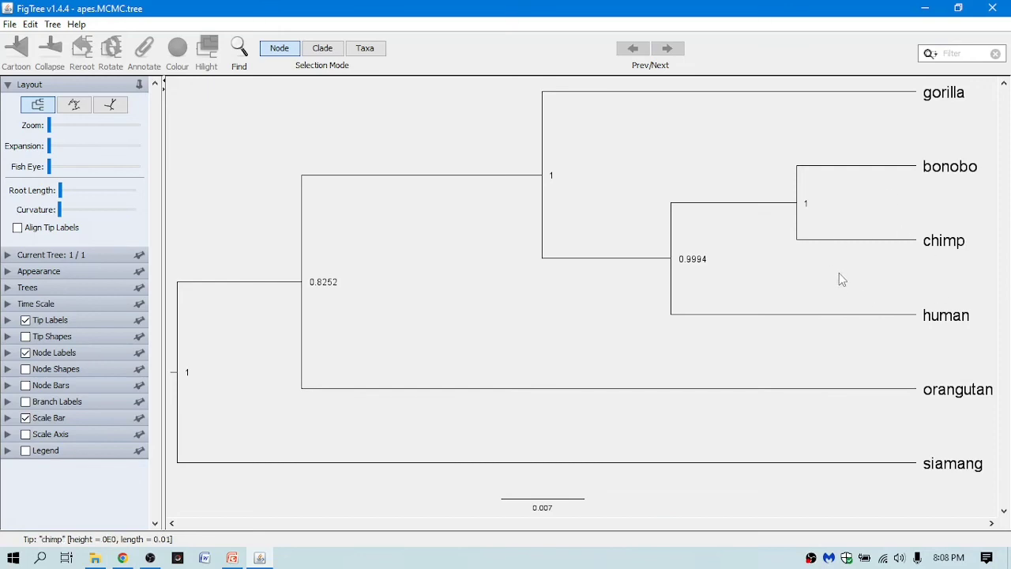
pyautogui.click(691, 93)
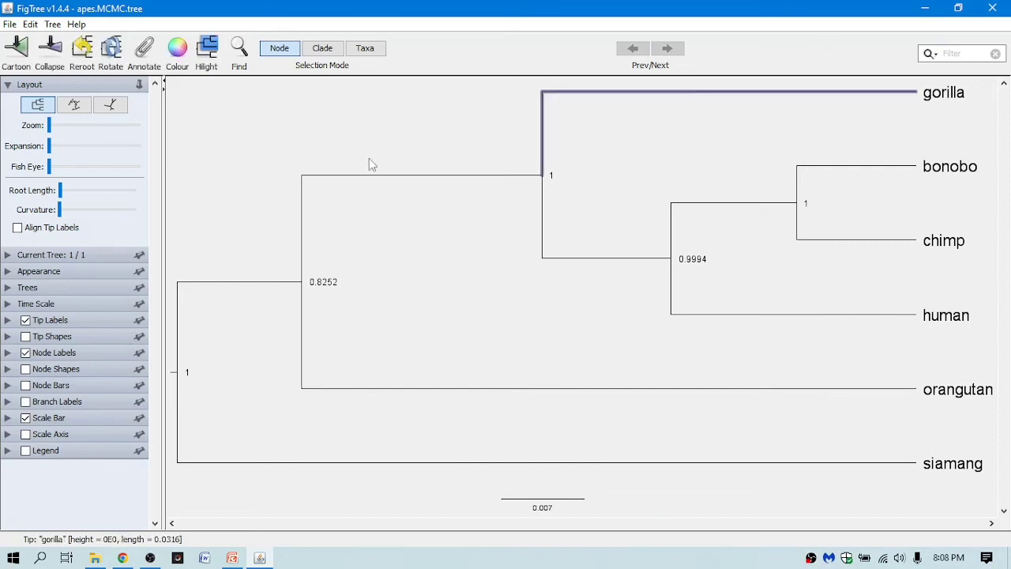
pyautogui.click(598, 282)
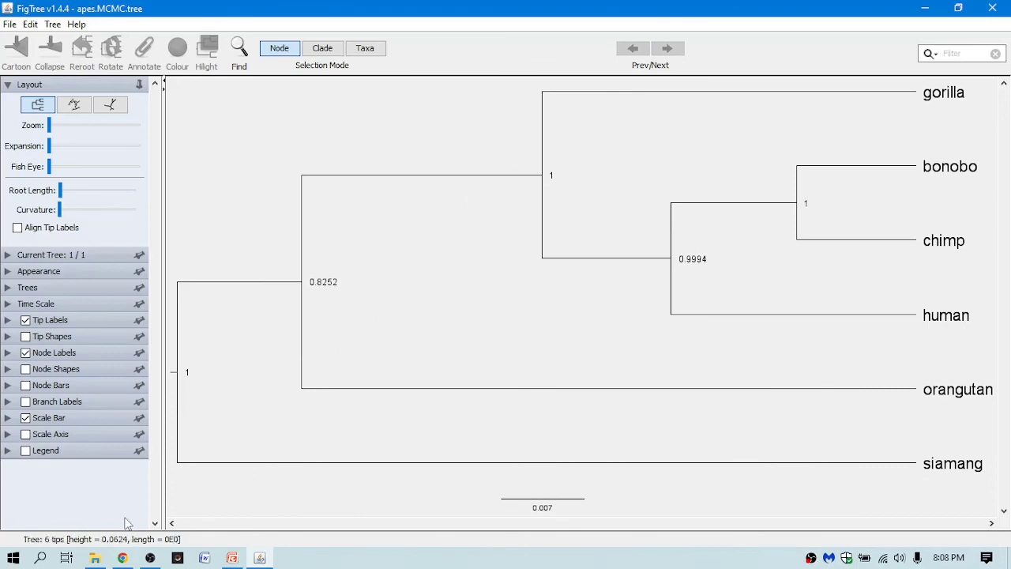
# Step: Switch to the PowerPoint presentation and start the slide show at the Thank You slide
pyautogui.click(233, 562)
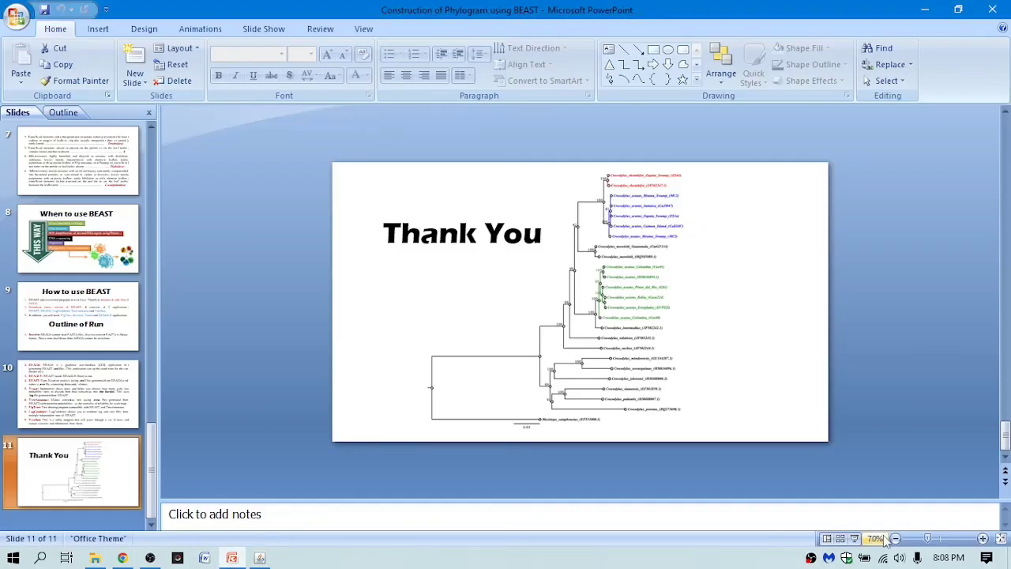
pyautogui.click(853, 539)
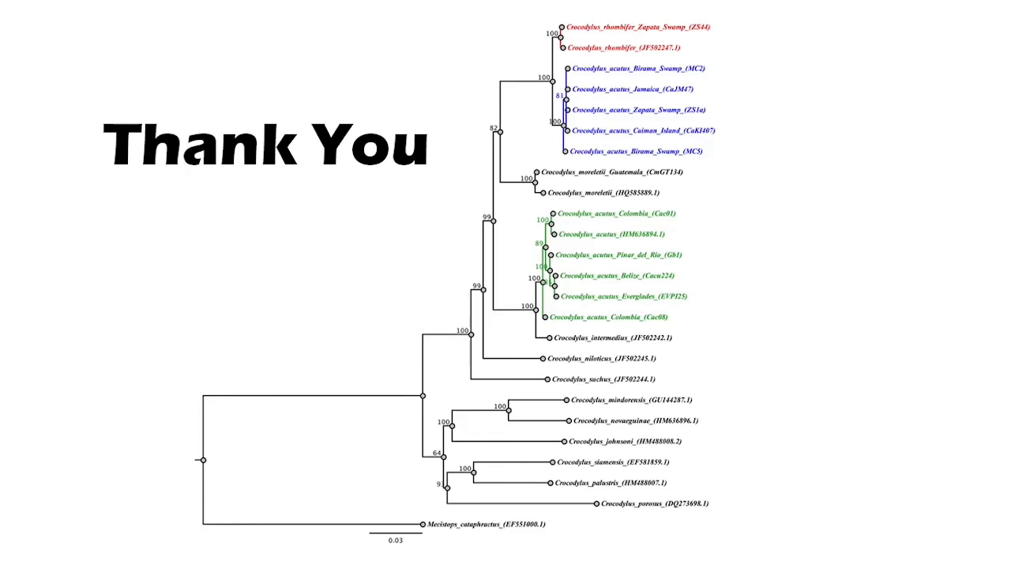